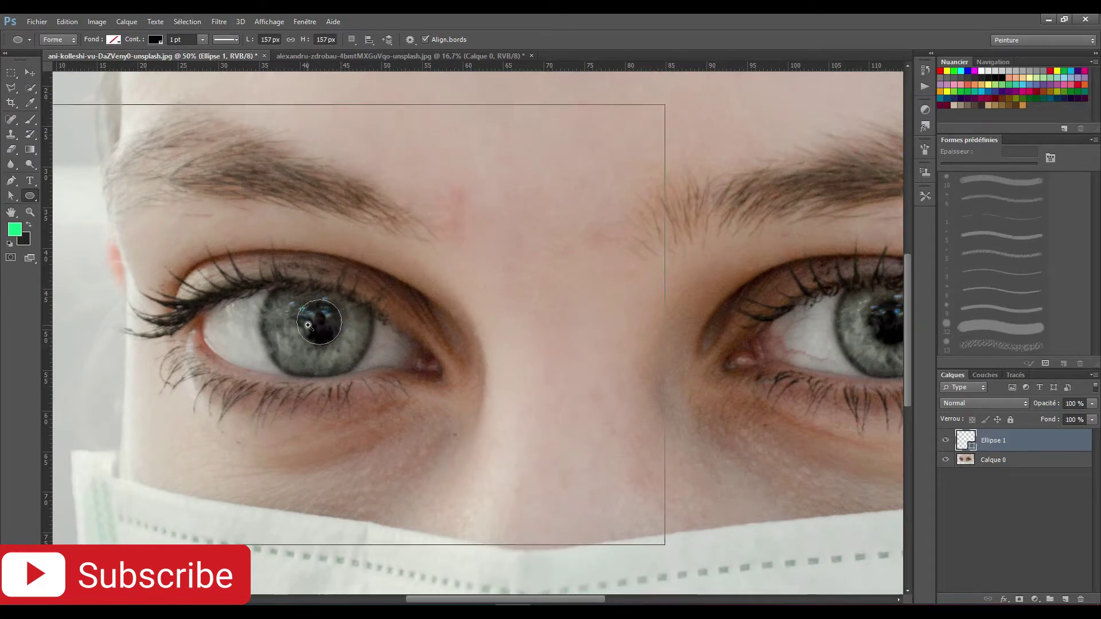
Load the outline of the Ellipse 1 pupil circle as a selection, rasterize its layer and invert the selection.
{"action": "left_click", "coordinate": [307, 326]}
{"action": "left_click", "coordinate": [971, 442], "text": "ctrl"}
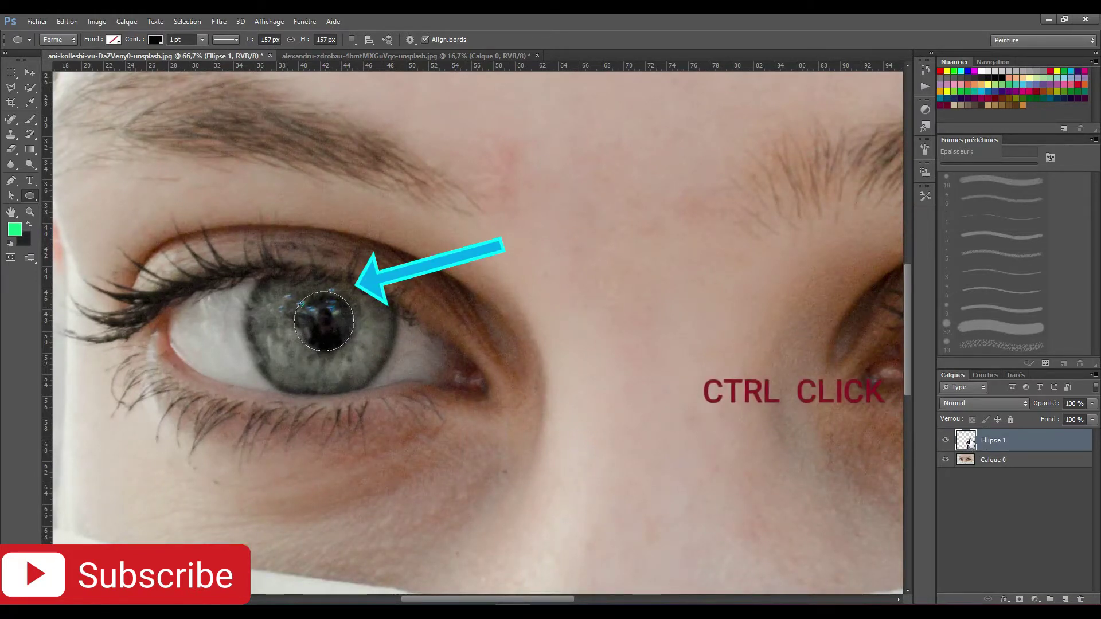
{"action": "right_click", "coordinate": [975, 441]}
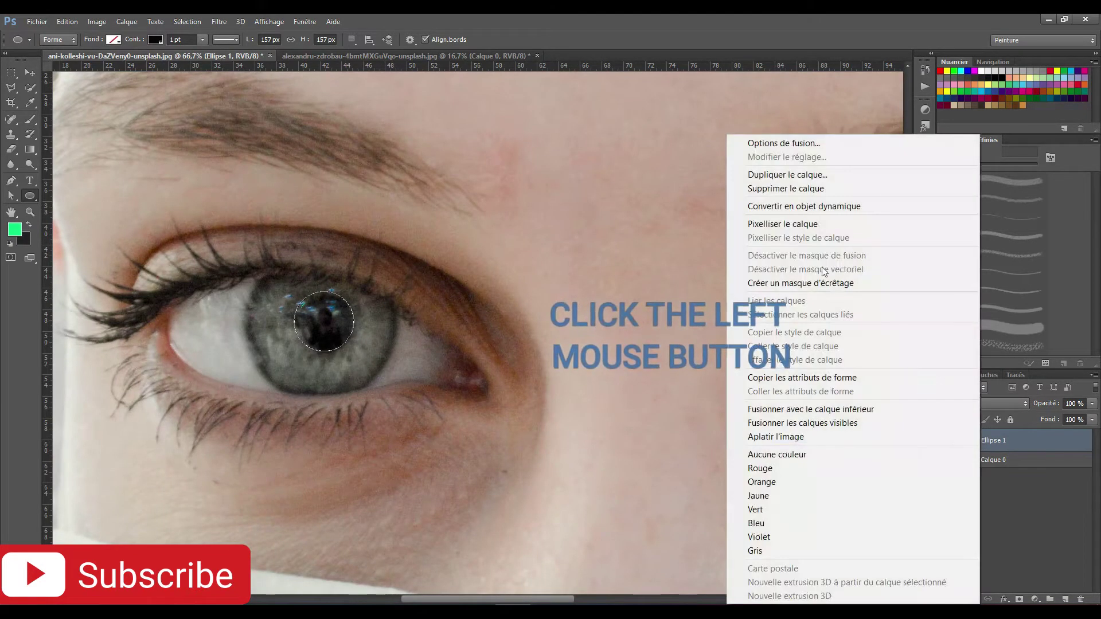
{"action": "left_click", "coordinate": [804, 224]}
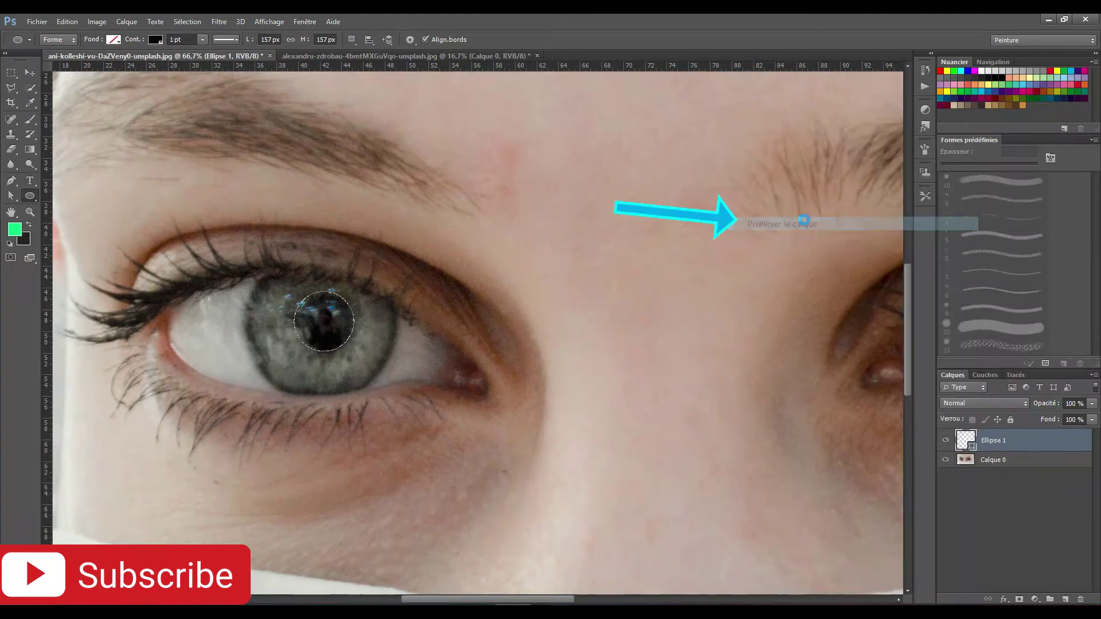
{"action": "left_click", "coordinate": [187, 21]}
{"action": "left_click", "coordinate": [199, 75]}
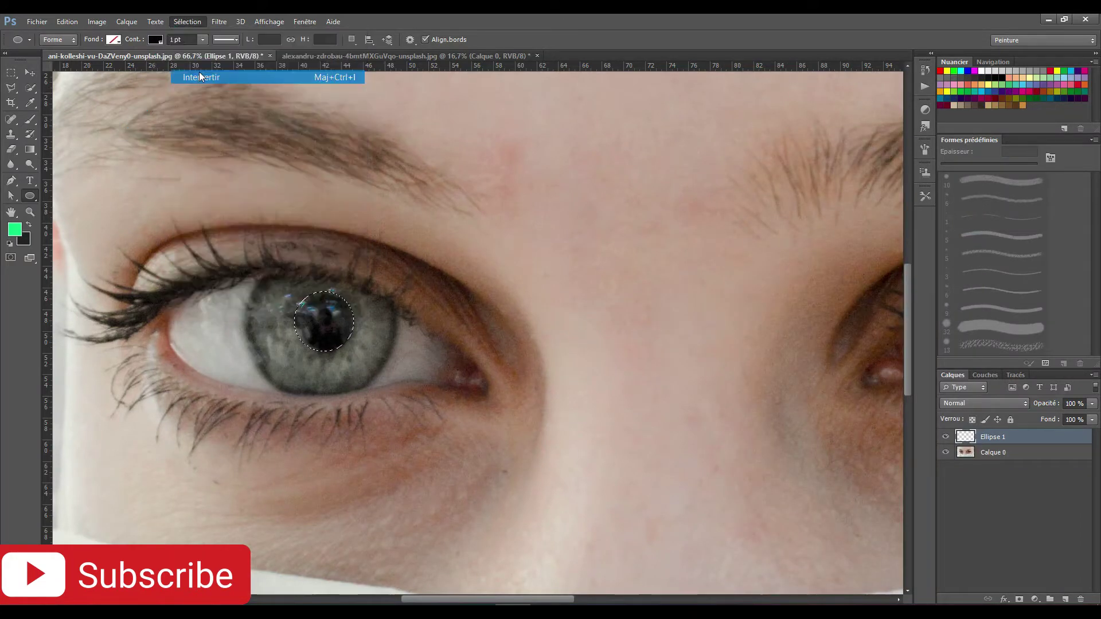
Choose the Brush tool and set the foreground colour to the turquoise green #1ff3ba.
{"action": "left_click", "coordinate": [30, 120]}
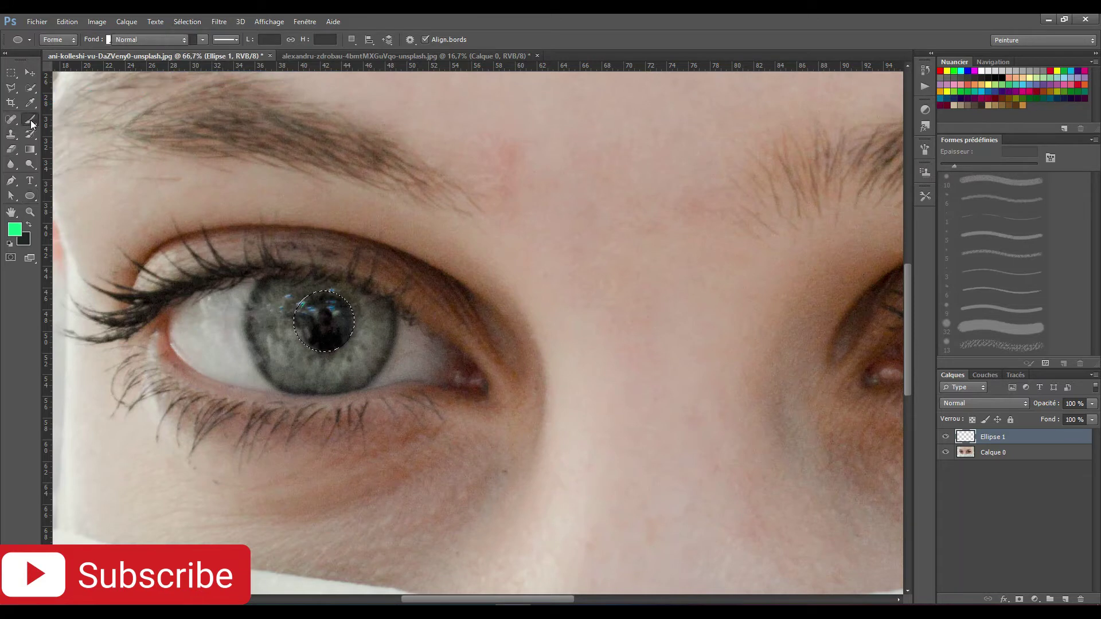
{"action": "left_click", "coordinate": [10, 231]}
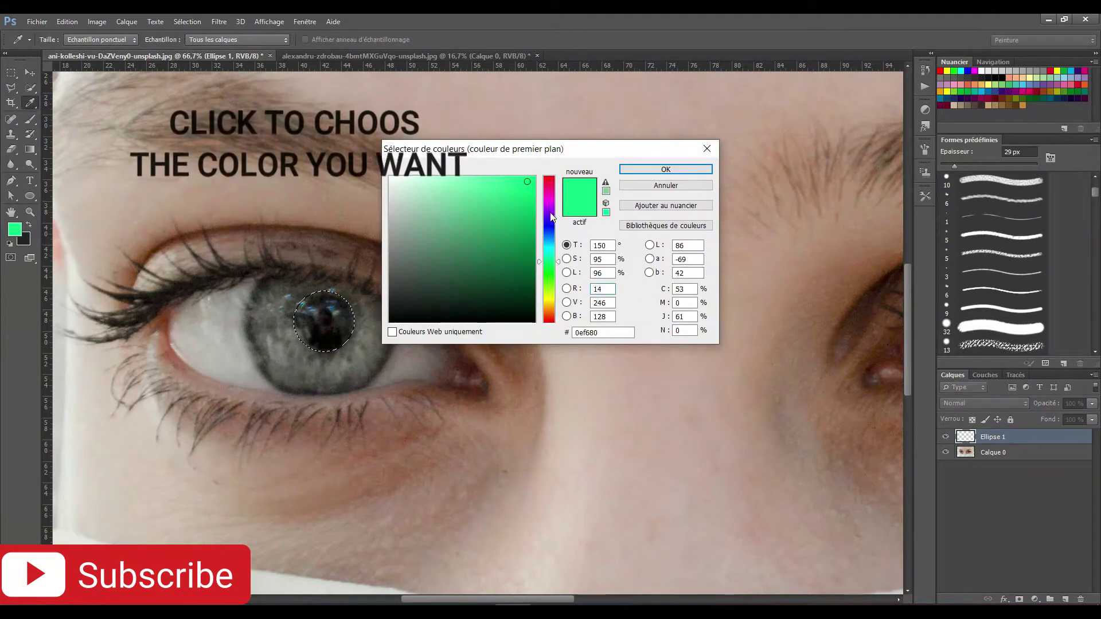
{"action": "left_click", "coordinate": [549, 246]}
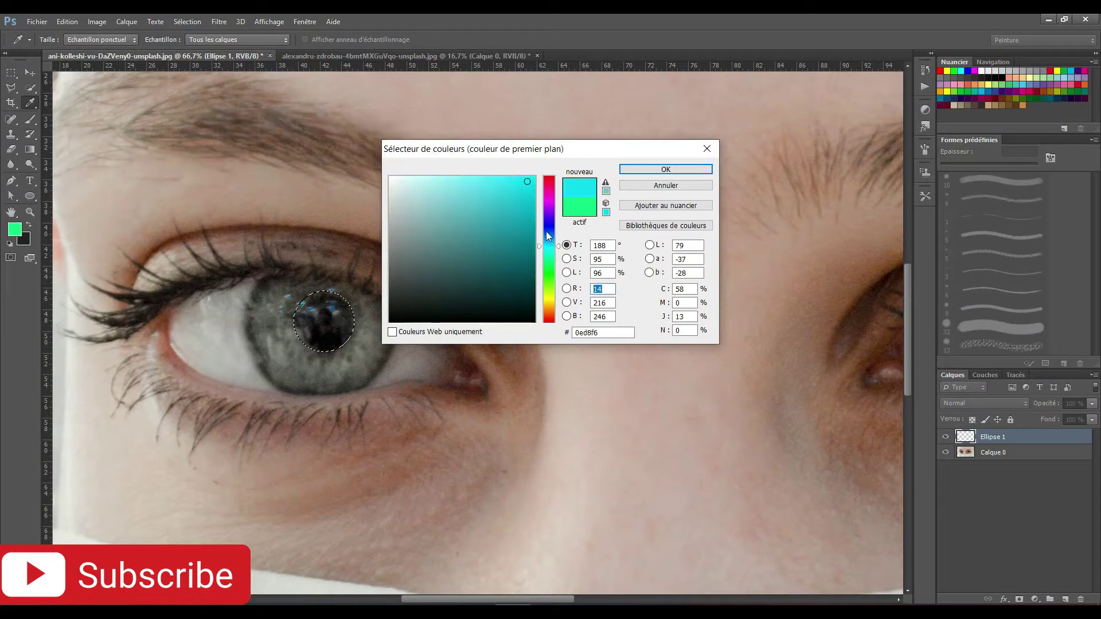
{"action": "left_click", "coordinate": [548, 235]}
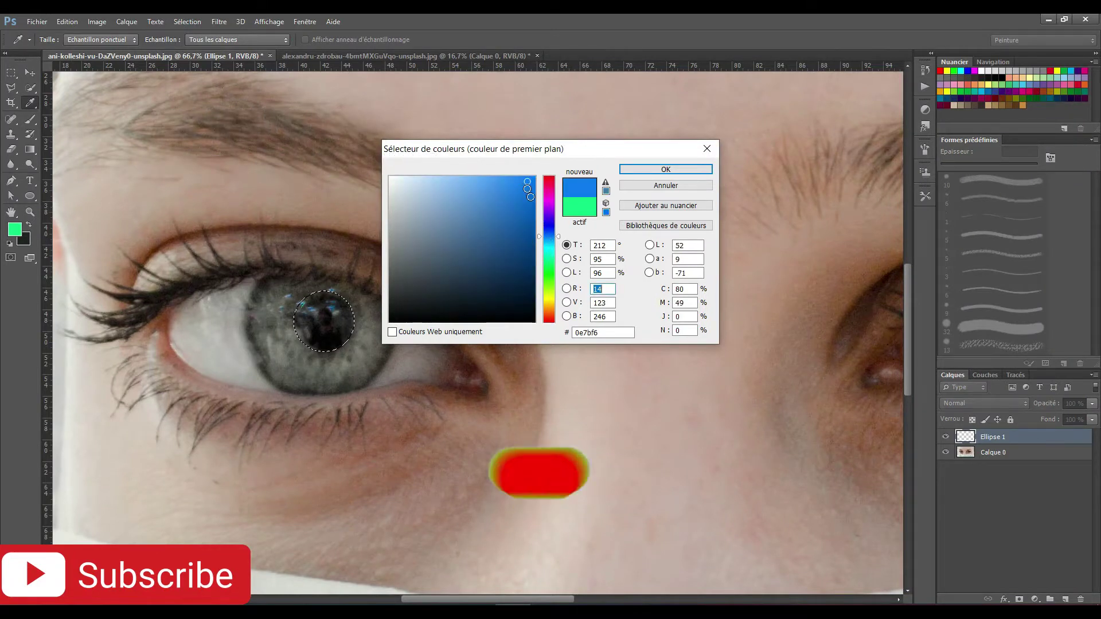
{"action": "left_click", "coordinate": [552, 255]}
{"action": "left_click", "coordinate": [516, 183]}
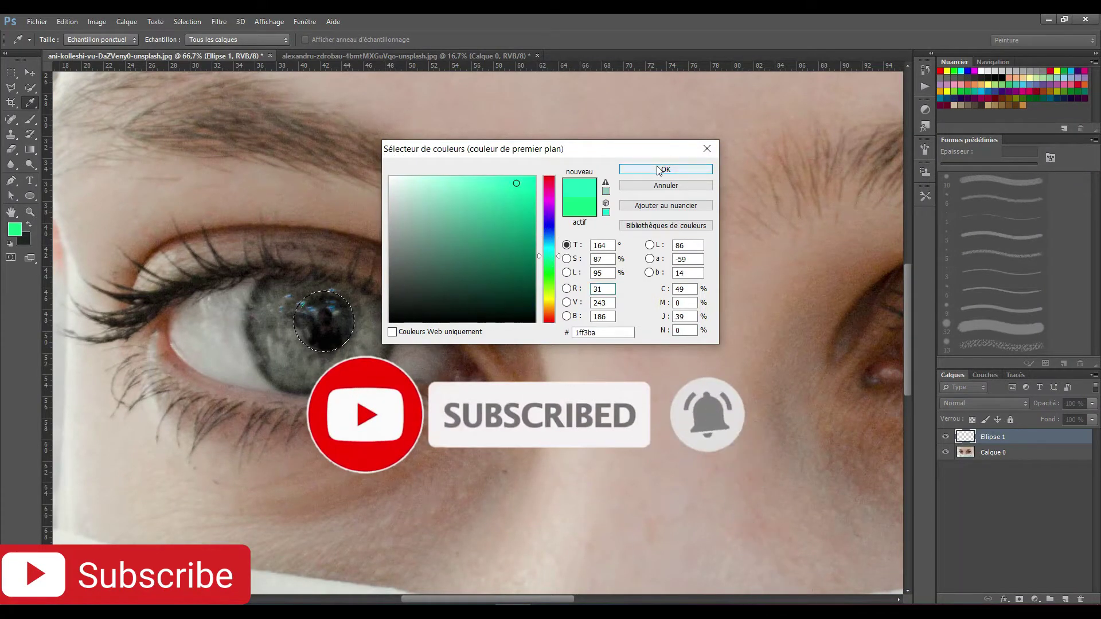
{"action": "left_click", "coordinate": [660, 171]}
Paint the whole iris around the pupil of the left-hand eye on Ellipse 1 with the 32 px round brush.
{"action": "key", "text": "b"}
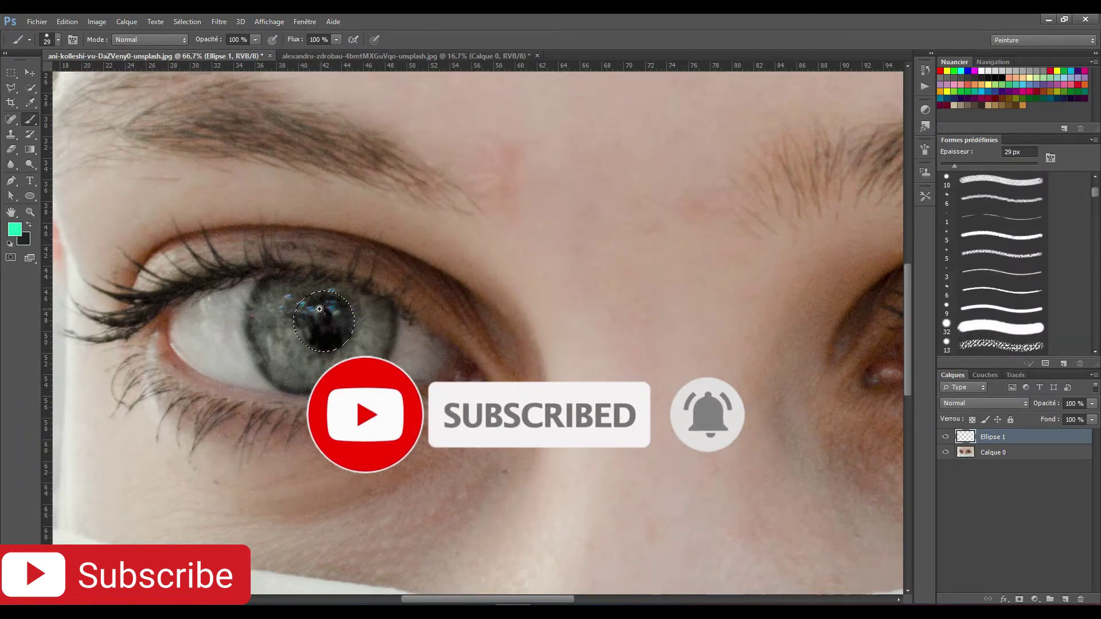
{"action": "left_click", "coordinate": [319, 310], "text": "ctrl"}
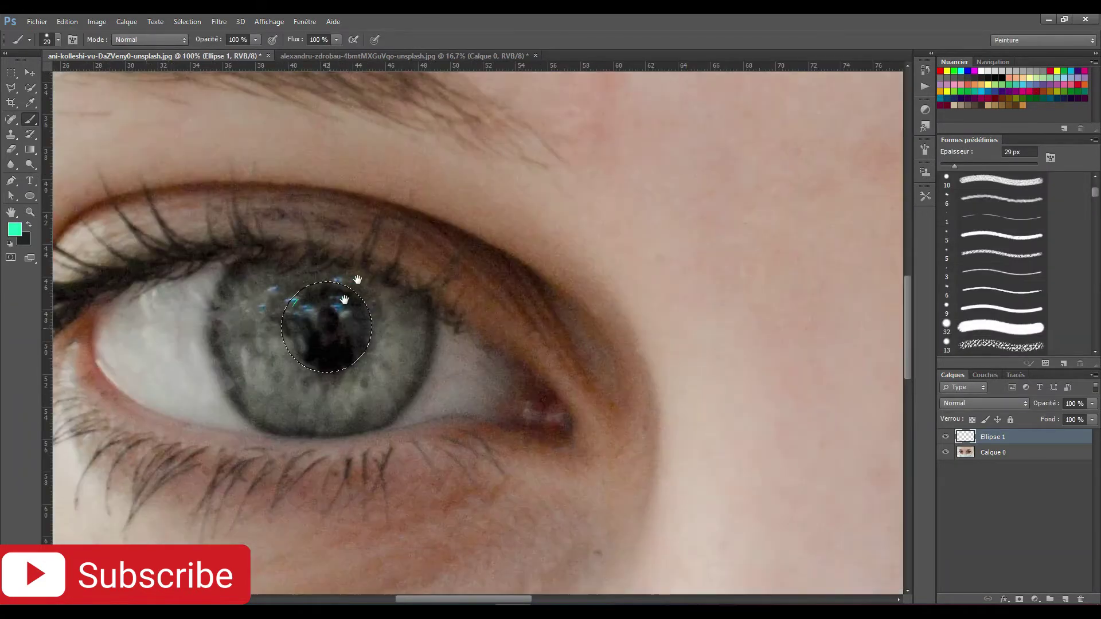
{"action": "left_click_drag", "start_coordinate": [344, 300], "coordinate": [396, 236]}
{"action": "mouse_move", "coordinate": [342, 183]}
{"action": "left_mouse_down"}
{"action": "mouse_move", "coordinate": [319, 254]}
{"action": "mouse_move", "coordinate": [330, 202]}
{"action": "left_mouse_up"}
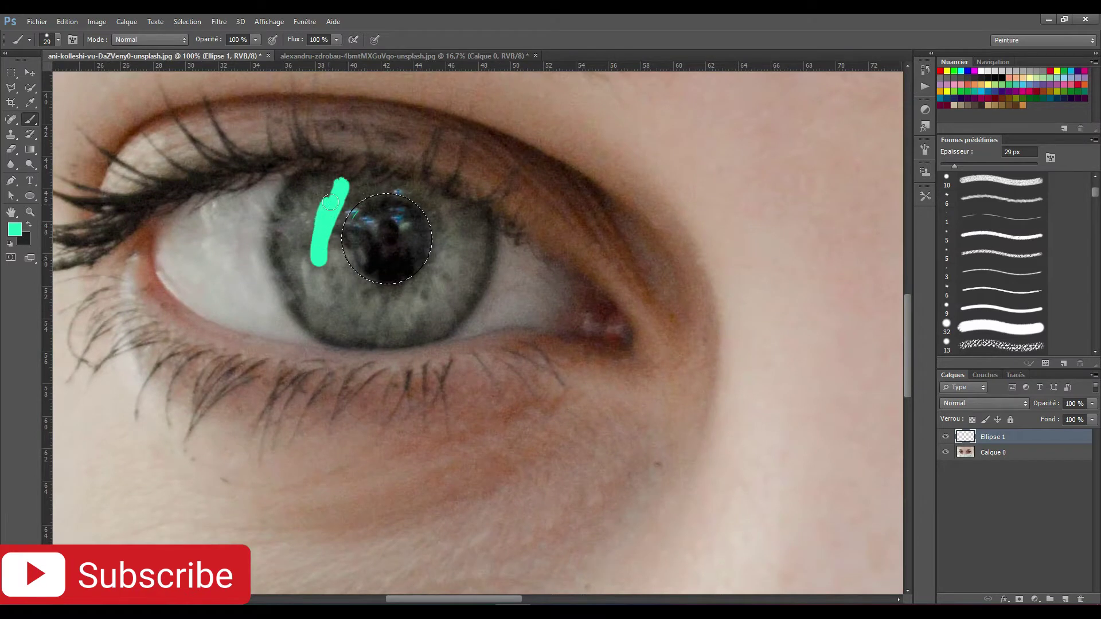
{"action": "left_click", "coordinate": [59, 40]}
{"action": "left_click", "coordinate": [86, 183]}
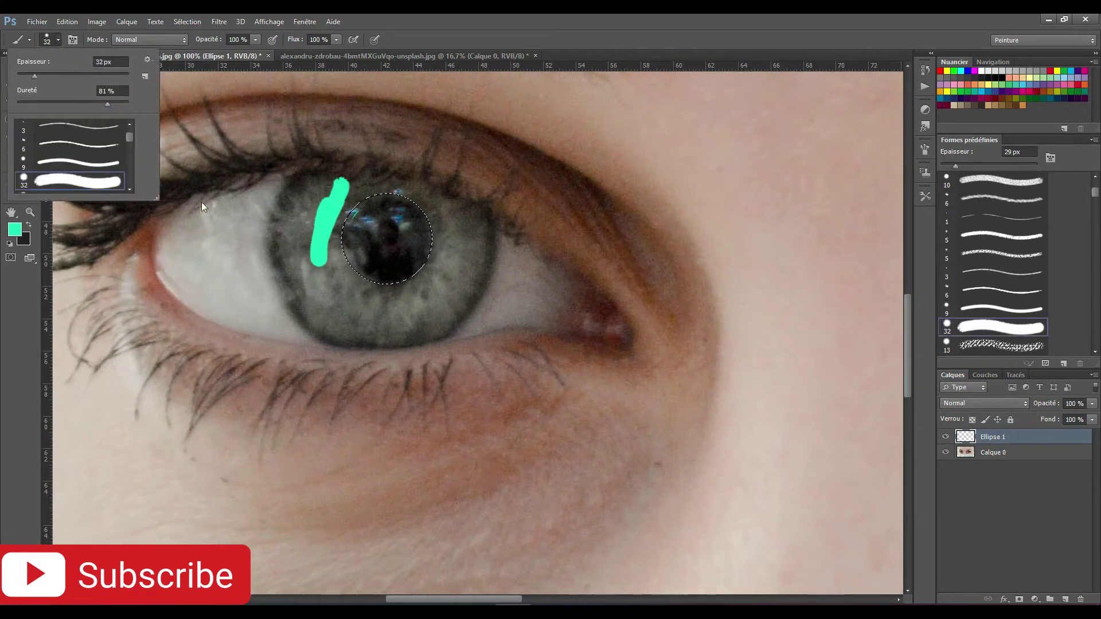
{"action": "left_click", "coordinate": [303, 204]}
{"action": "mouse_move", "coordinate": [288, 192]}
{"action": "left_mouse_down"}
{"action": "mouse_move", "coordinate": [301, 241]}
{"action": "mouse_move", "coordinate": [327, 195]}
{"action": "mouse_move", "coordinate": [379, 180]}
{"action": "mouse_move", "coordinate": [333, 214]}
{"action": "mouse_move", "coordinate": [349, 290]}
{"action": "mouse_move", "coordinate": [422, 287]}
{"action": "mouse_move", "coordinate": [459, 249]}
{"action": "mouse_move", "coordinate": [438, 215]}
{"action": "mouse_move", "coordinate": [385, 193]}
{"action": "mouse_move", "coordinate": [435, 198]}
{"action": "mouse_move", "coordinate": [489, 268]}
{"action": "mouse_move", "coordinate": [394, 350]}
{"action": "mouse_move", "coordinate": [308, 324]}
{"action": "mouse_move", "coordinate": [284, 224]}
{"action": "mouse_move", "coordinate": [367, 180]}
{"action": "mouse_move", "coordinate": [304, 258]}
{"action": "mouse_move", "coordinate": [308, 301]}
{"action": "mouse_move", "coordinate": [442, 304]}
{"action": "mouse_move", "coordinate": [468, 241]}
{"action": "mouse_move", "coordinate": [327, 286]}
{"action": "mouse_move", "coordinate": [384, 325]}
{"action": "left_mouse_up"}
{"action": "left_click_drag", "start_coordinate": [463, 213], "coordinate": [337, 181]}
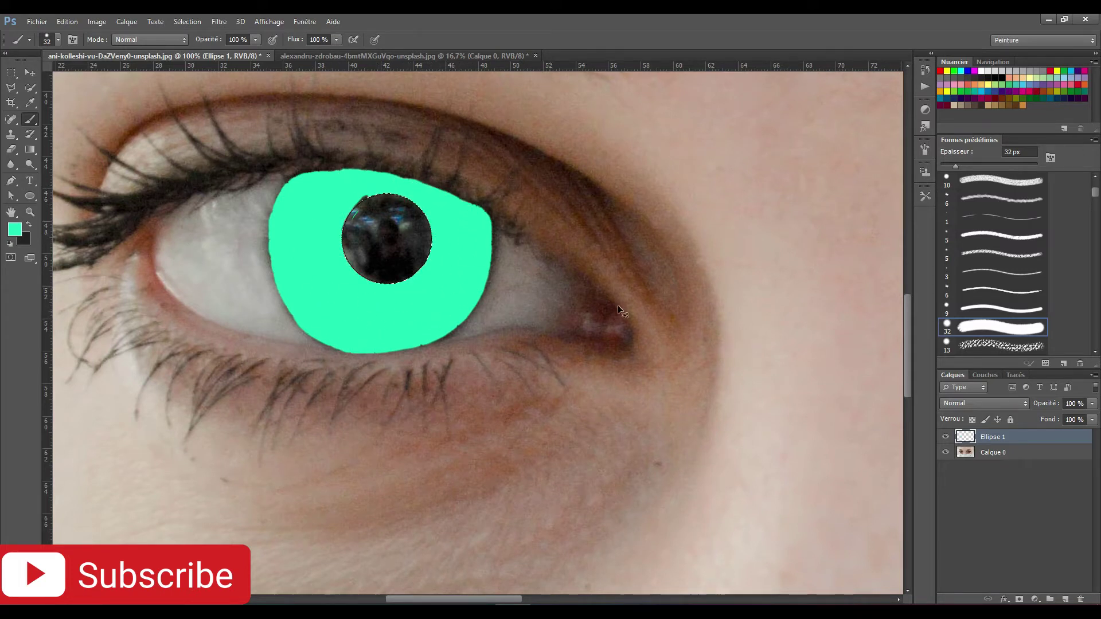
Draw an ellipse over the pupil of the right-hand eye in the photo.
{"action": "scroll", "coordinate": [740, 280], "scroll_direction": "down", "scroll_amount": 1}
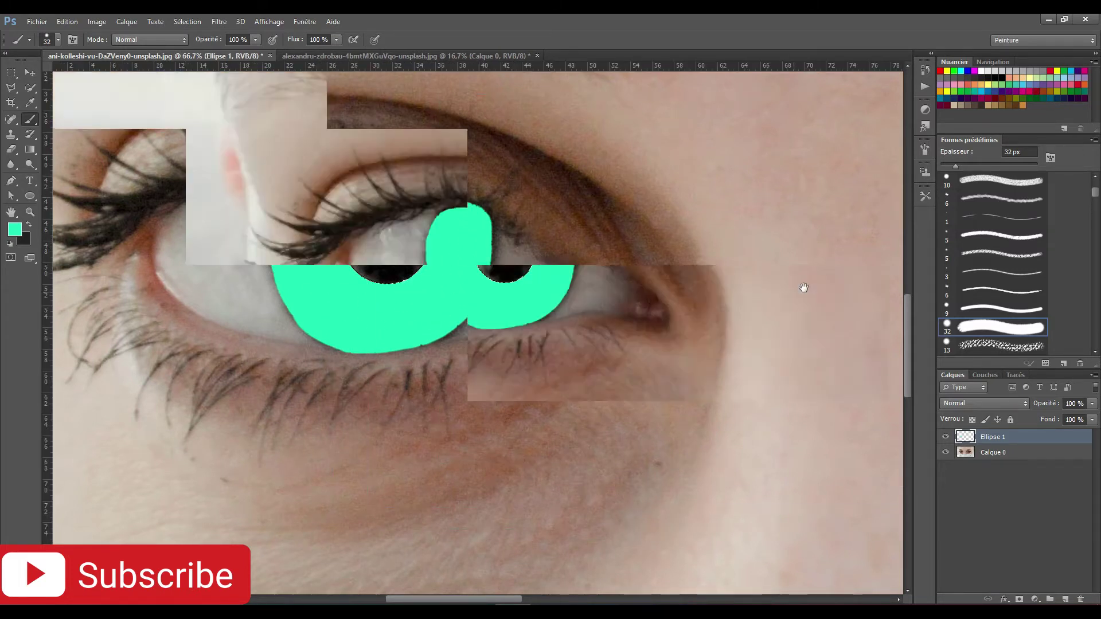
{"action": "mouse_move", "coordinate": [816, 278]}
{"action": "left_mouse_down"}
{"action": "mouse_move", "coordinate": [414, 278]}
{"action": "mouse_move", "coordinate": [507, 288]}
{"action": "left_mouse_up"}
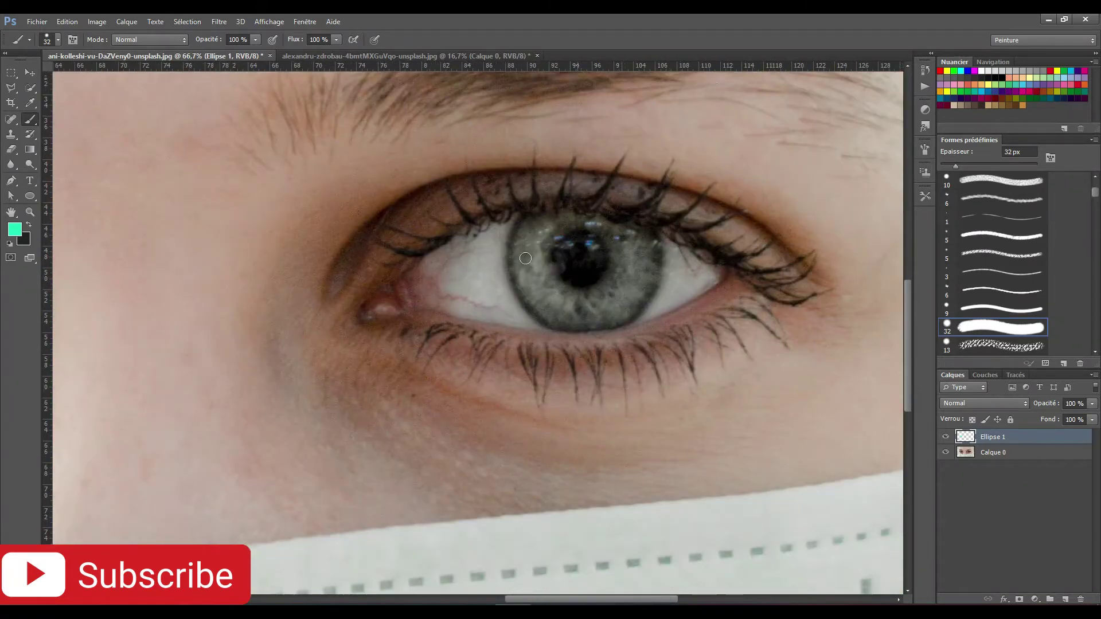
{"action": "left_click", "coordinate": [32, 197]}
{"action": "mouse_move", "coordinate": [553, 224]}
{"action": "left_mouse_down"}
{"action": "mouse_move", "coordinate": [607, 279]}
{"action": "mouse_move", "coordinate": [566, 293]}
{"action": "mouse_move", "coordinate": [612, 265]}
{"action": "mouse_move", "coordinate": [638, 263]}
{"action": "mouse_move", "coordinate": [608, 347]}
{"action": "mouse_move", "coordinate": [502, 353]}
{"action": "mouse_move", "coordinate": [450, 265]}
{"action": "mouse_move", "coordinate": [569, 193]}
{"action": "mouse_move", "coordinate": [624, 307]}
{"action": "mouse_move", "coordinate": [602, 301]}
{"action": "mouse_move", "coordinate": [634, 230]}
{"action": "mouse_move", "coordinate": [476, 275]}
{"action": "mouse_move", "coordinate": [596, 338]}
{"action": "mouse_move", "coordinate": [482, 313]}
{"action": "mouse_move", "coordinate": [500, 307]}
{"action": "left_mouse_up"}
Rasterize the Ellipse 2 layer and invert a selection loaded from its pupil circle.
{"action": "key", "text": "v"}
{"action": "left_click", "coordinate": [966, 442], "text": "ctrl"}
{"action": "right_click", "coordinate": [1008, 441]}
{"action": "left_click", "coordinate": [832, 224]}
{"action": "left_click", "coordinate": [194, 23]}
{"action": "left_click", "coordinate": [198, 77]}
Paint the iris of the right-hand eye green around the pupil on Ellipse 2 with the 32 px brush.
{"action": "left_click", "coordinate": [29, 119]}
{"action": "scroll", "coordinate": [643, 263], "scroll_direction": "up", "scroll_amount": 1}
{"action": "left_click_drag", "start_coordinate": [532, 360], "coordinate": [494, 316]}
{"action": "mouse_move", "coordinate": [650, 226]}
{"action": "left_mouse_down"}
{"action": "mouse_move", "coordinate": [596, 203]}
{"action": "mouse_move", "coordinate": [564, 283]}
{"action": "mouse_move", "coordinate": [447, 301]}
{"action": "mouse_move", "coordinate": [479, 312]}
{"action": "left_mouse_up"}
{"action": "left_click", "coordinate": [447, 301], "text": "alt"}
{"action": "left_click", "coordinate": [418, 291], "text": "alt"}
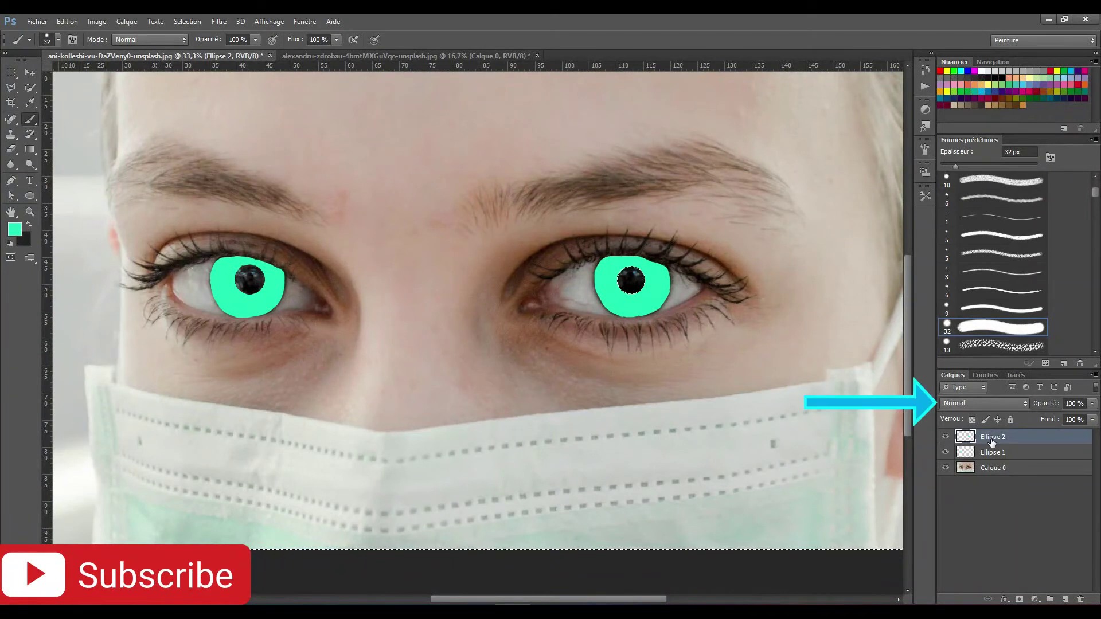
Set the blend mode of the Ellipse 2 and Ellipse 1 layers to Color (Couleur).
{"action": "left_click", "coordinate": [994, 404]}
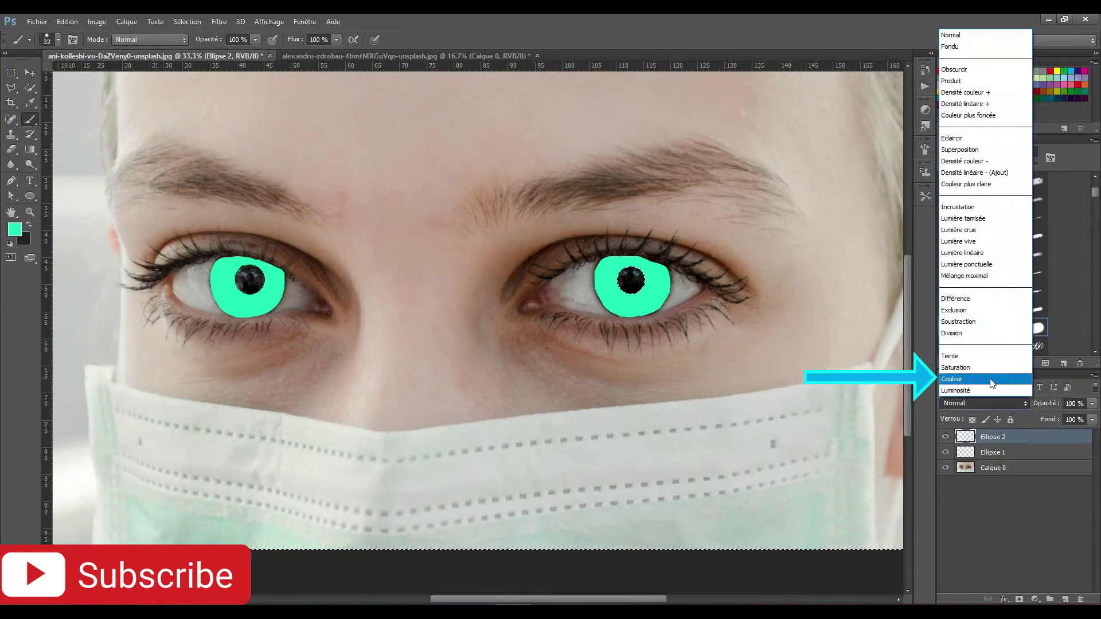
{"action": "left_click", "coordinate": [990, 379]}
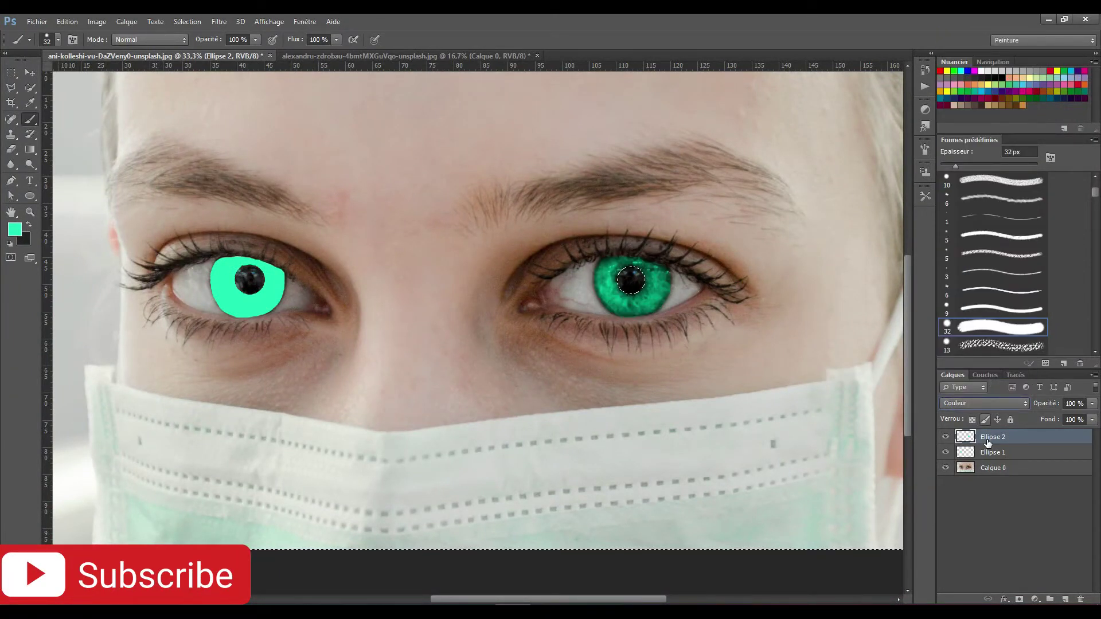
{"action": "left_click", "coordinate": [993, 455]}
{"action": "left_click", "coordinate": [987, 404]}
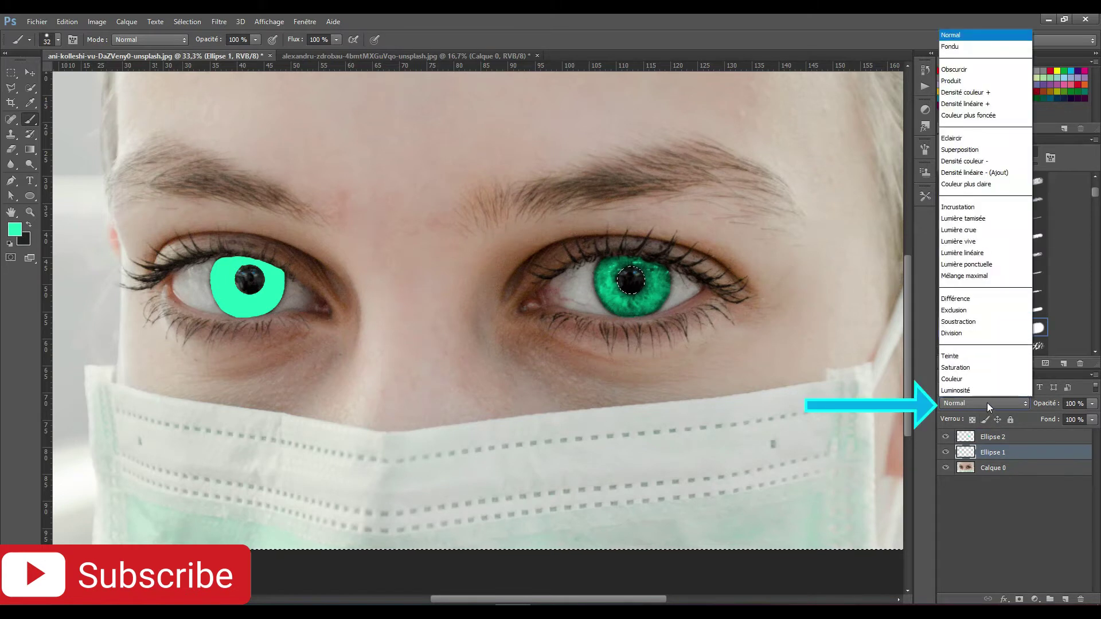
{"action": "left_click", "coordinate": [980, 377]}
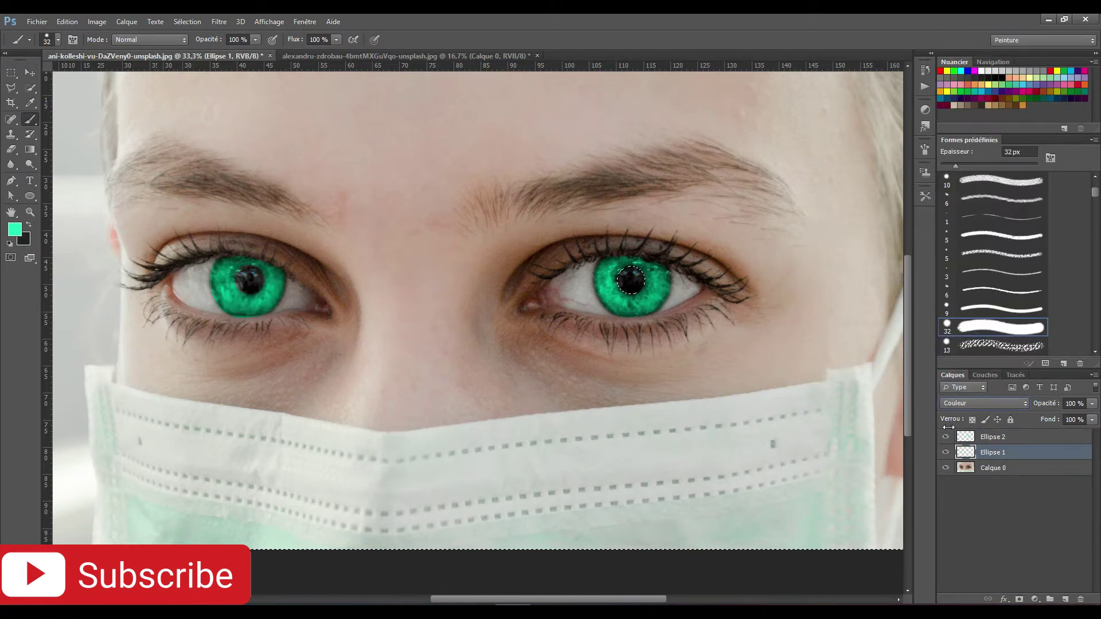
Clear the selection and erase the excess green around the right-hand iris on Ellipse 2 at 19% eraser opacity.
{"action": "key", "text": "ctrl+d"}
{"action": "left_click", "coordinate": [995, 439]}
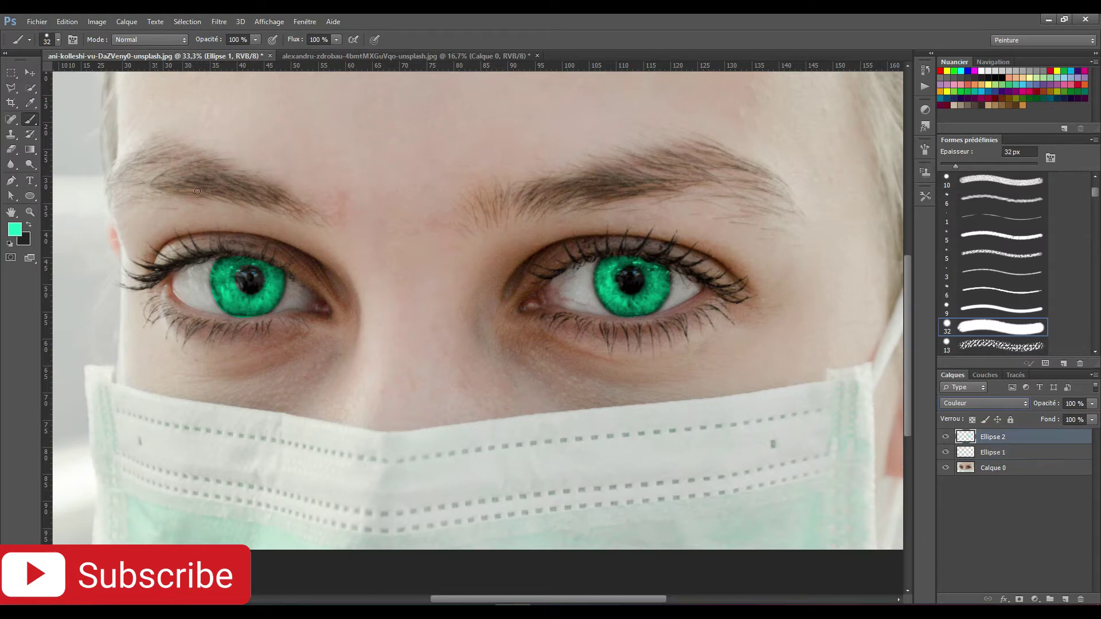
{"action": "left_click", "coordinate": [11, 149]}
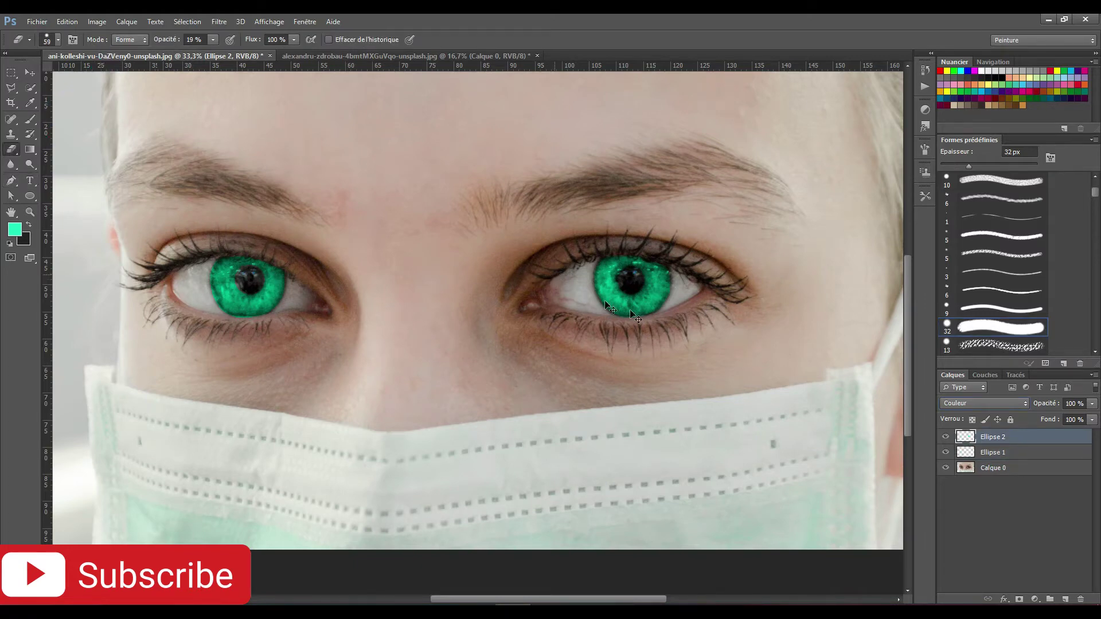
{"action": "scroll", "coordinate": [656, 302], "scroll_direction": "up", "scroll_amount": 2}
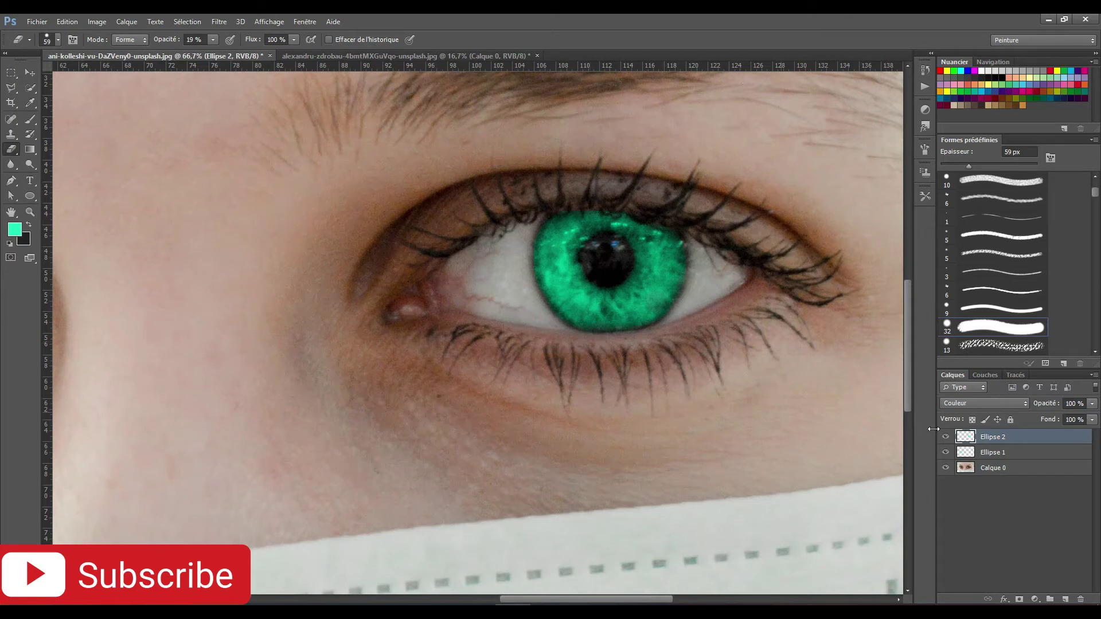
Erase the excess green around the left-hand iris on Ellipse 1 with the 59 px eraser at 19% opacity.
{"action": "left_click", "coordinate": [974, 461]}
{"action": "left_click_drag", "start_coordinate": [248, 310], "coordinate": [854, 299]}
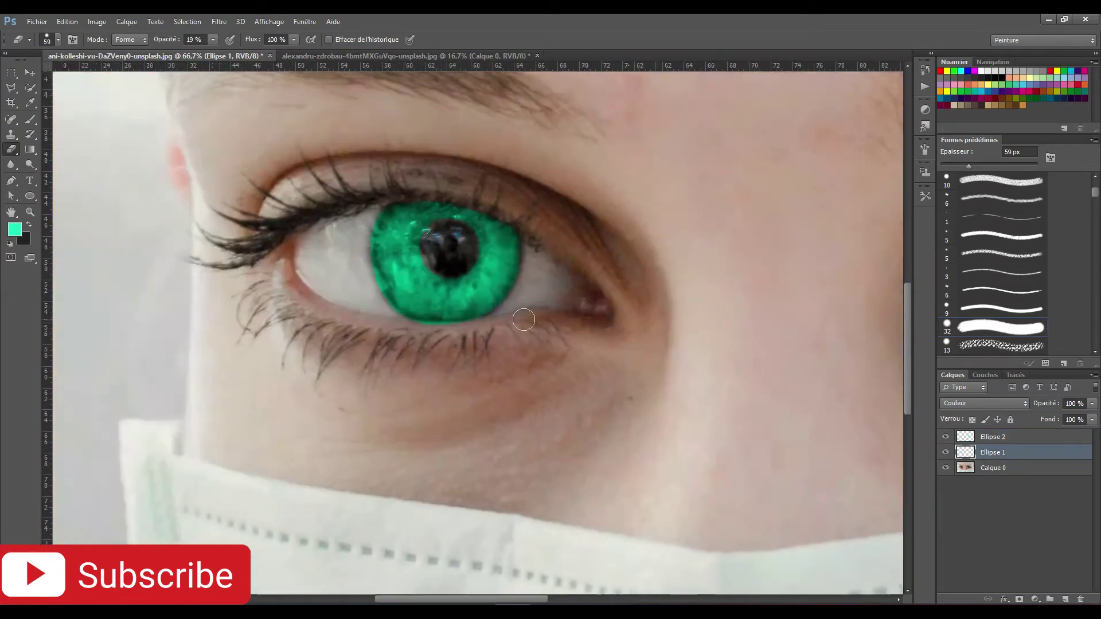
{"action": "scroll", "coordinate": [410, 235], "scroll_direction": "up", "scroll_amount": 1}
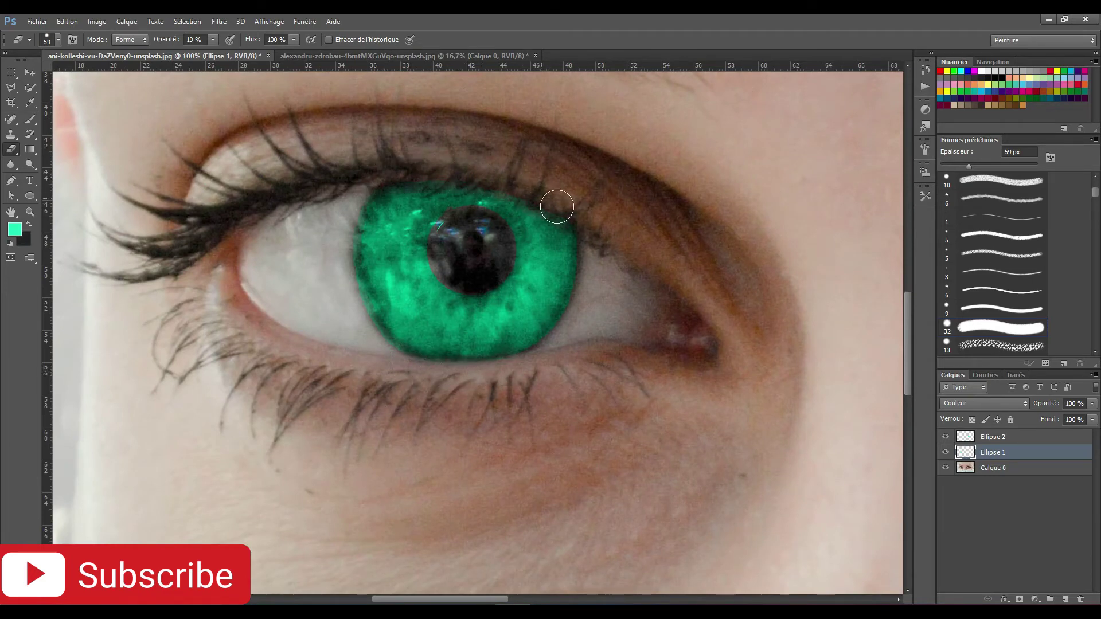
{"action": "scroll", "coordinate": [583, 279], "scroll_direction": "down", "scroll_amount": 3}
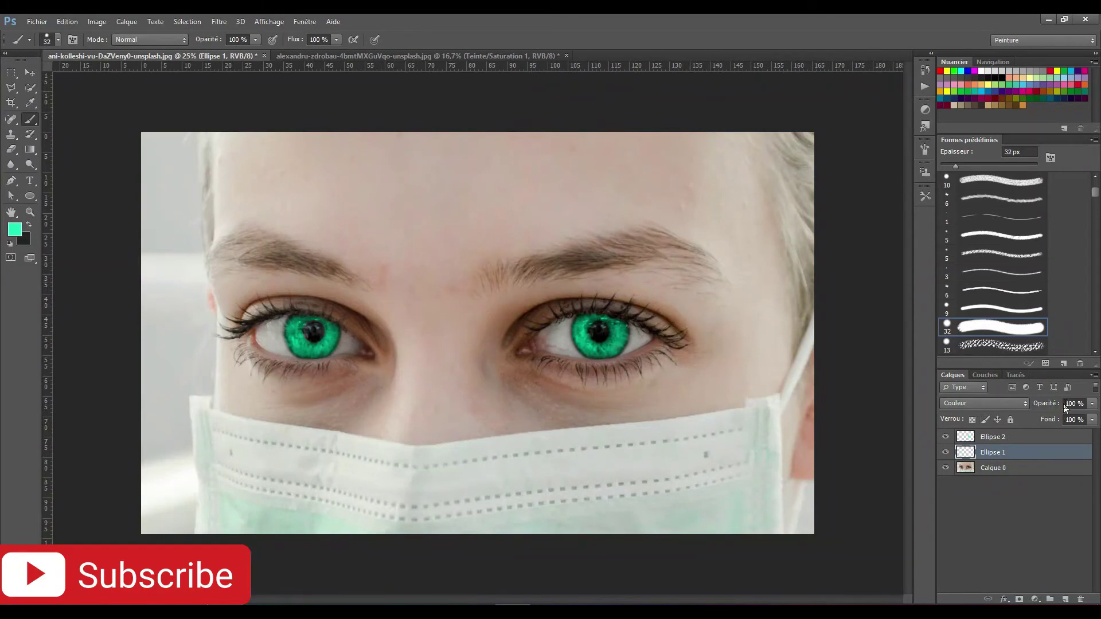
Set the opacity of the Ellipse 1 layer to 40% and open the opacity of Ellipse 2 for editing.
{"action": "left_click", "coordinate": [1070, 404]}
{"action": "type", "text": "40"}
{"action": "left_click", "coordinate": [1005, 479]}
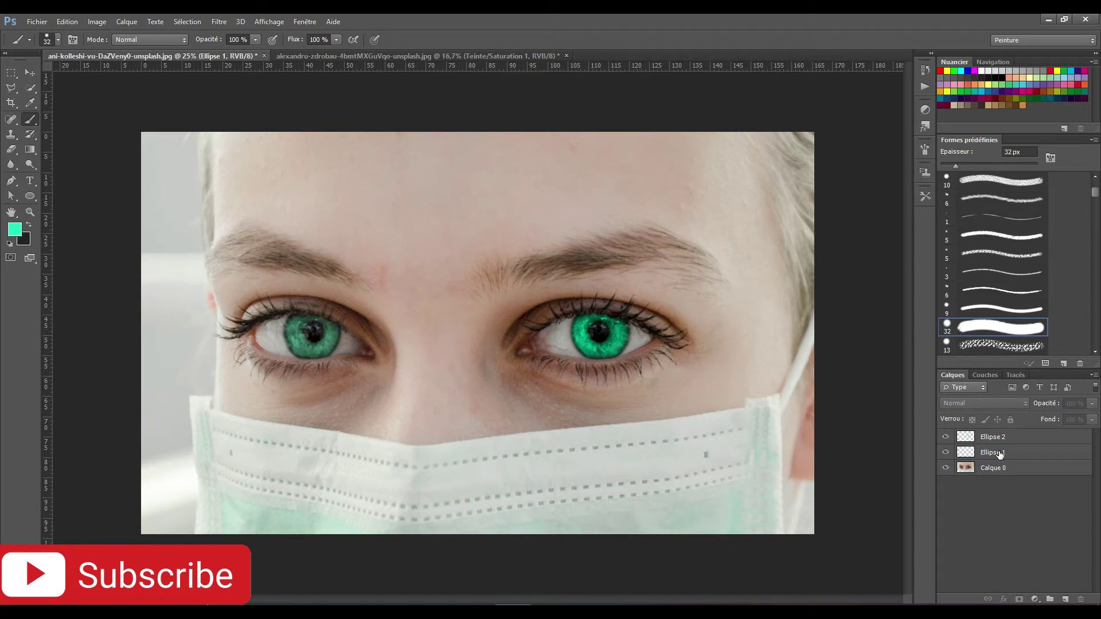
{"action": "left_click", "coordinate": [999, 453]}
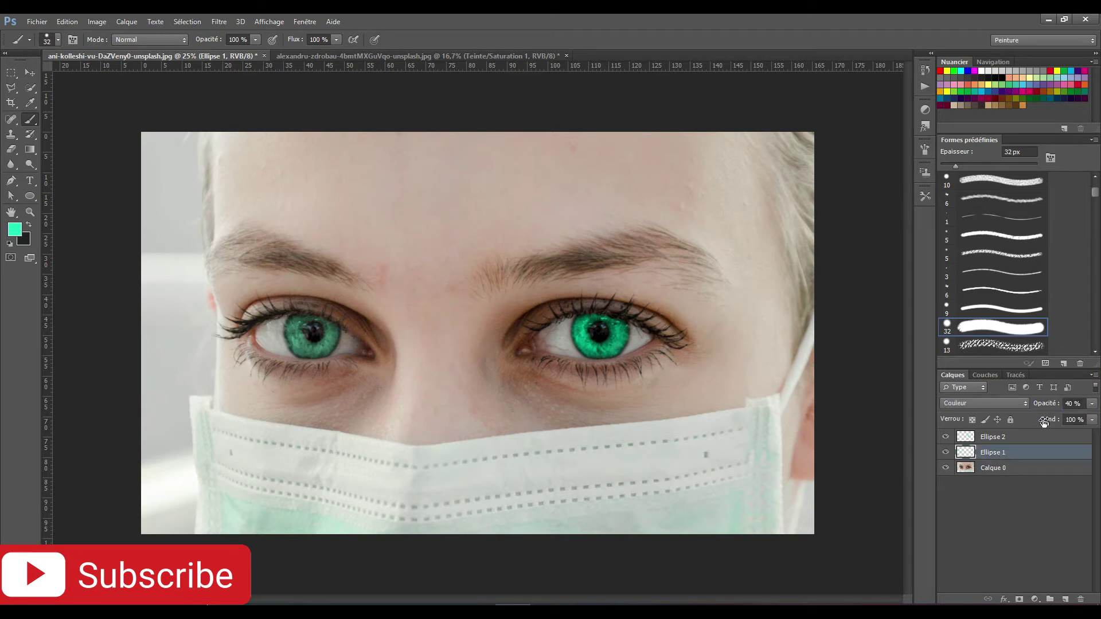
{"action": "left_click", "coordinate": [1030, 442]}
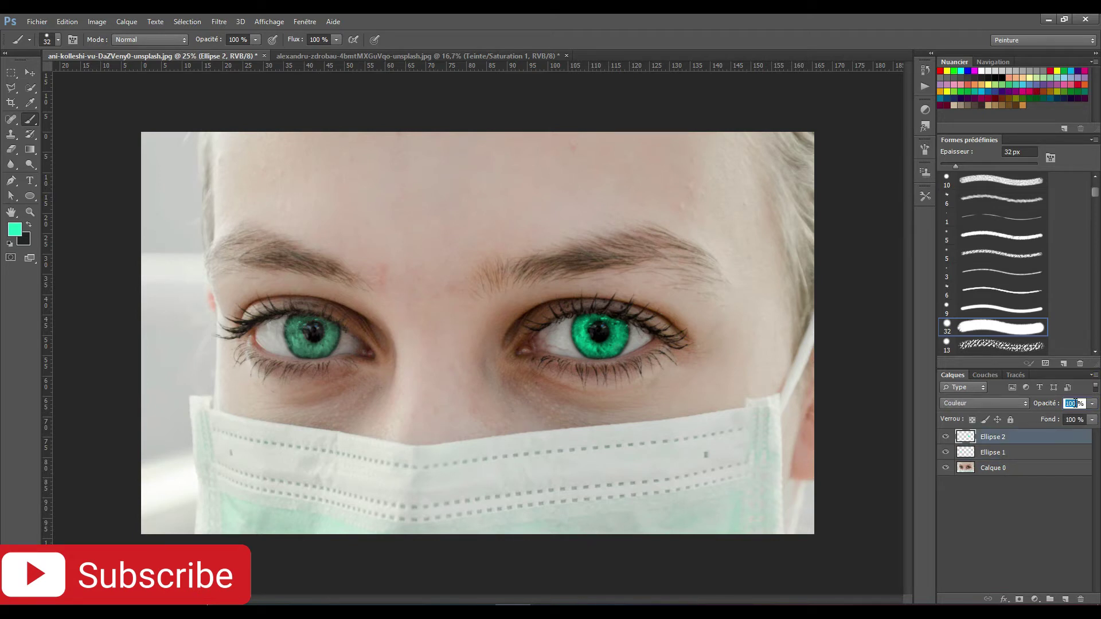
{"action": "left_click", "coordinate": [1030, 492]}
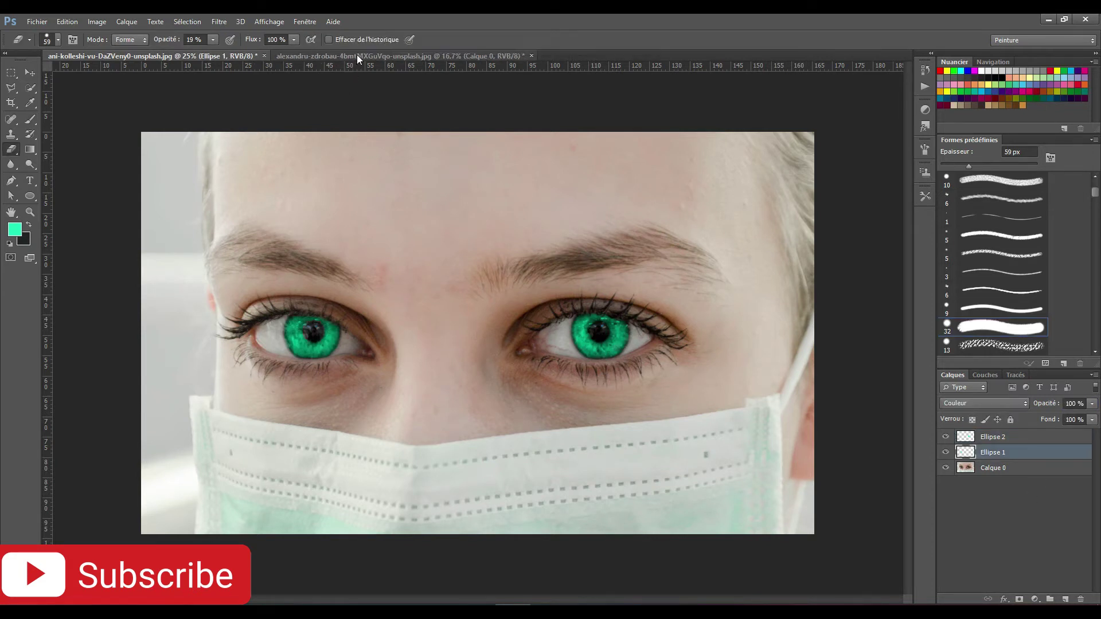
Switch to the other open portrait photo and add a Hue/Saturation (Teinte/Saturation) adjustment layer above Calque 0.
{"action": "left_click", "coordinate": [357, 54]}
{"action": "key", "text": "ctrl+plus"}
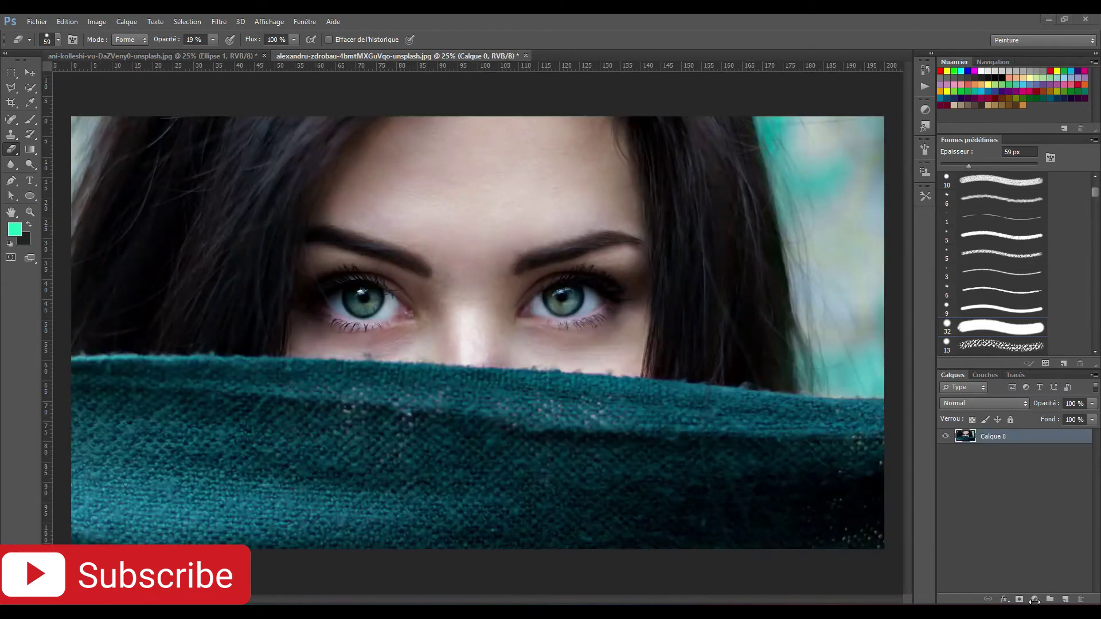
{"action": "left_click", "coordinate": [1035, 600]}
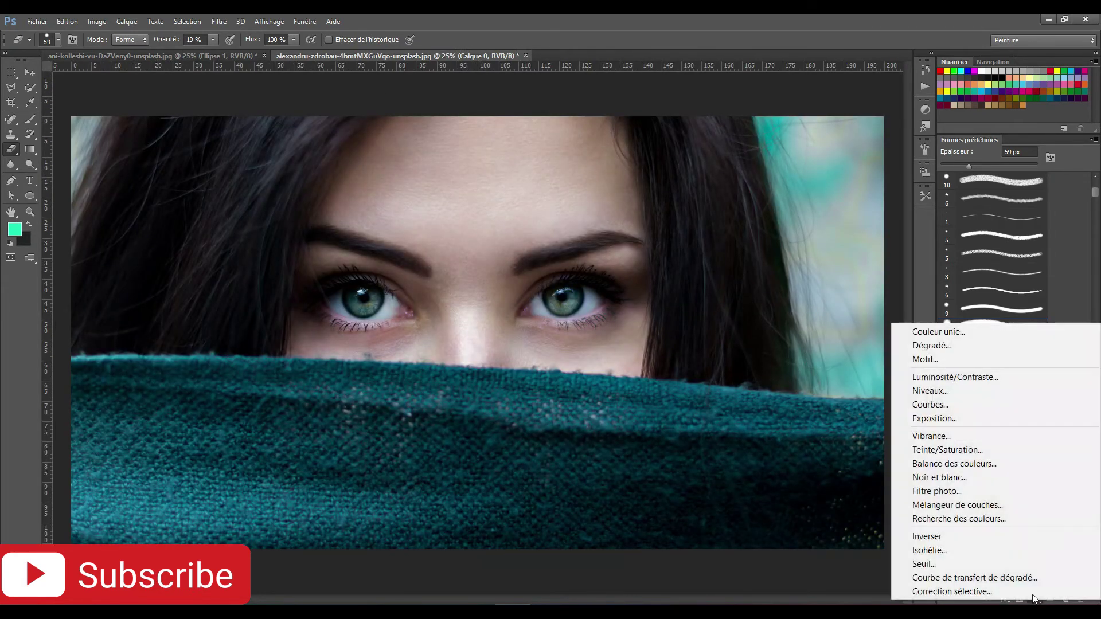
{"action": "left_click", "coordinate": [971, 451]}
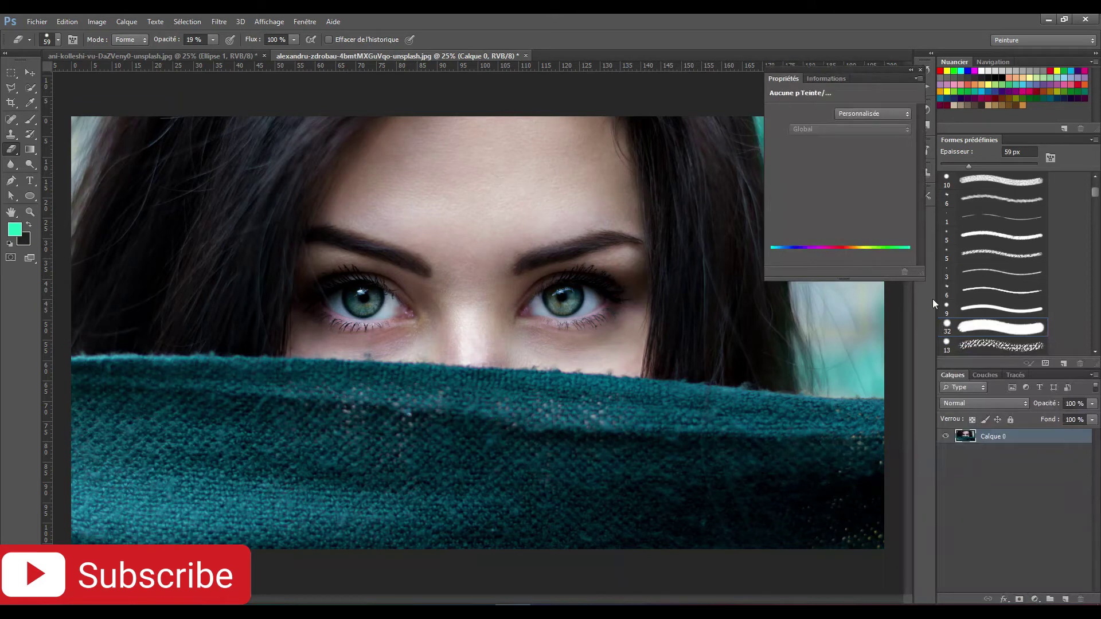
Apply the Cyanotype preset to the Hue/Saturation adjustment and set its hue to 336 and saturation to 61.
{"action": "left_click", "coordinate": [872, 113]}
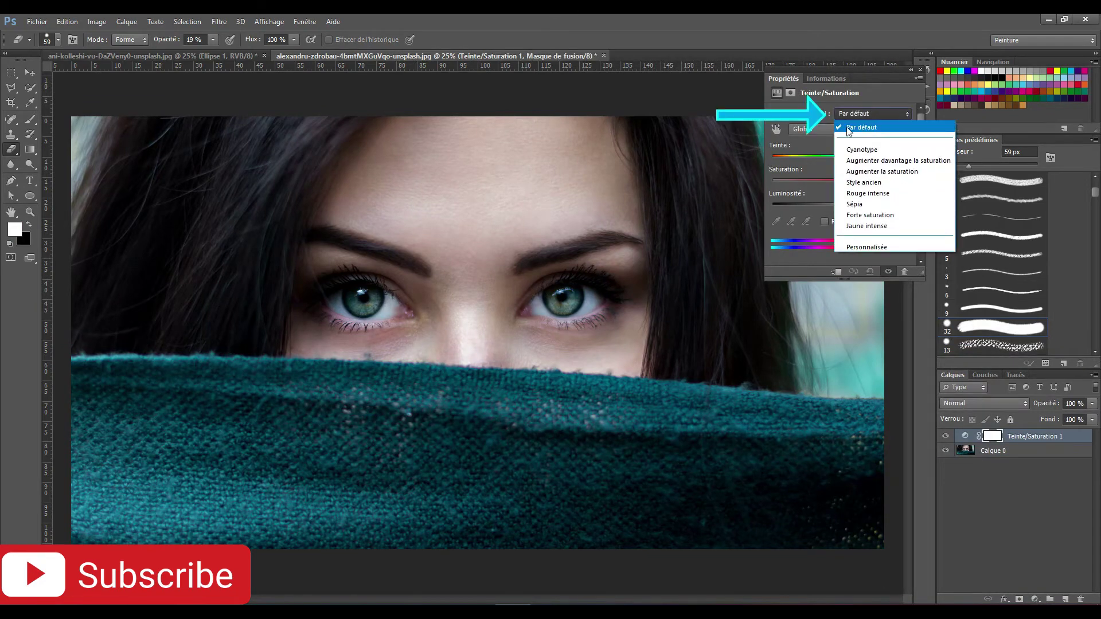
{"action": "left_click", "coordinate": [865, 151]}
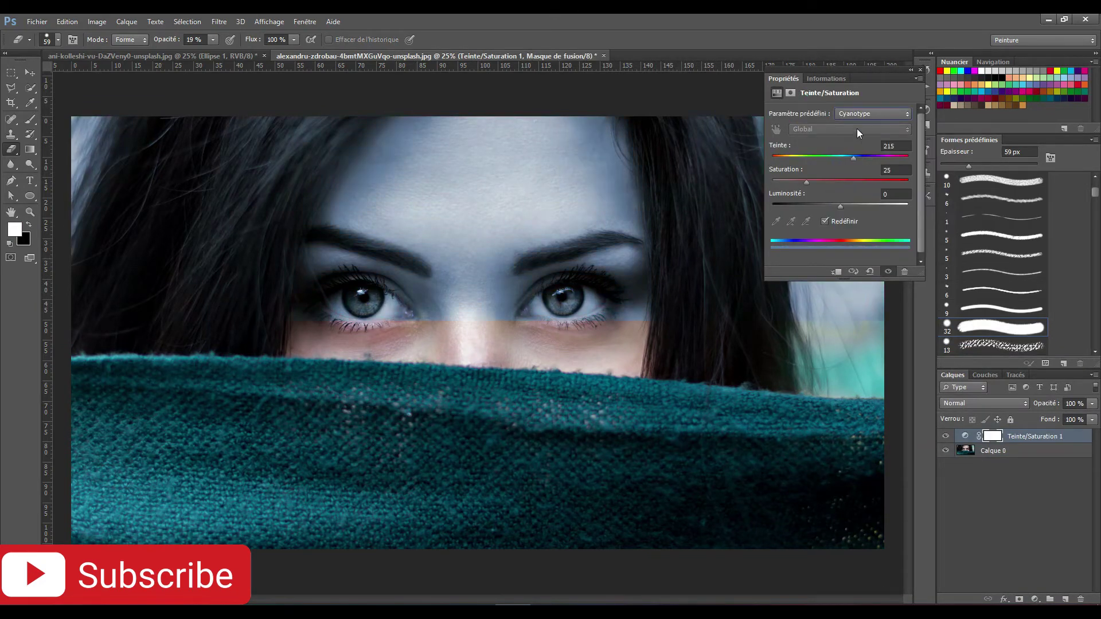
{"action": "left_click_drag", "start_coordinate": [854, 159], "coordinate": [896, 159]}
{"action": "left_click_drag", "start_coordinate": [810, 180], "coordinate": [856, 185]}
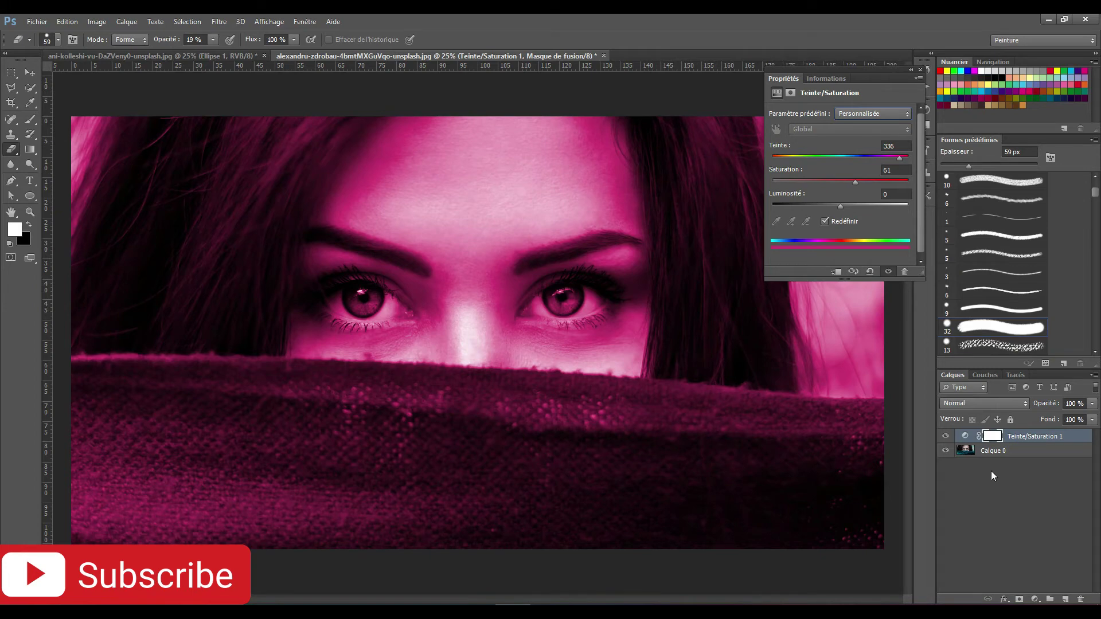
Invert the white layer mask of Teinte/Saturation 1 to black with the Invert (Négatif) adjustment.
{"action": "left_click", "coordinate": [995, 437]}
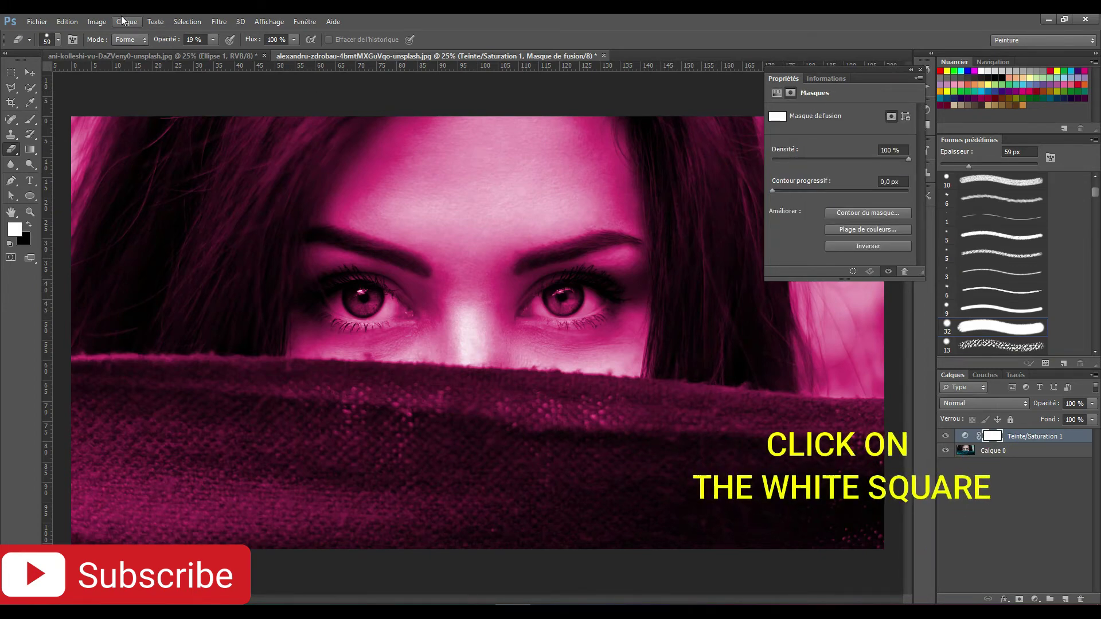
{"action": "left_click", "coordinate": [97, 22]}
{"action": "mouse_move", "coordinate": [177, 62]}
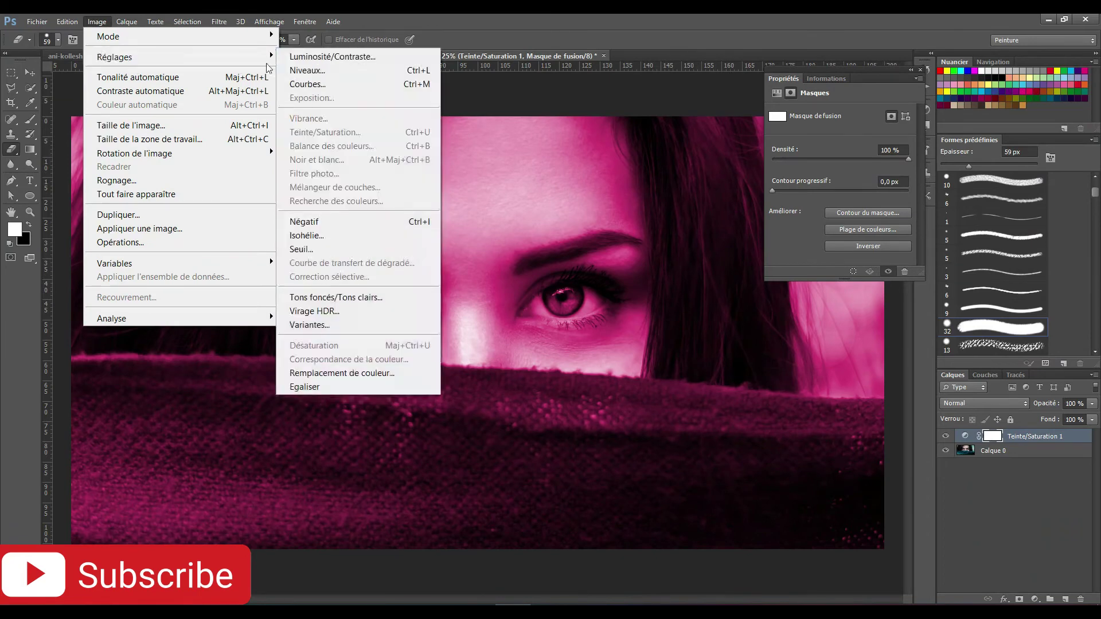
{"action": "left_click", "coordinate": [357, 224]}
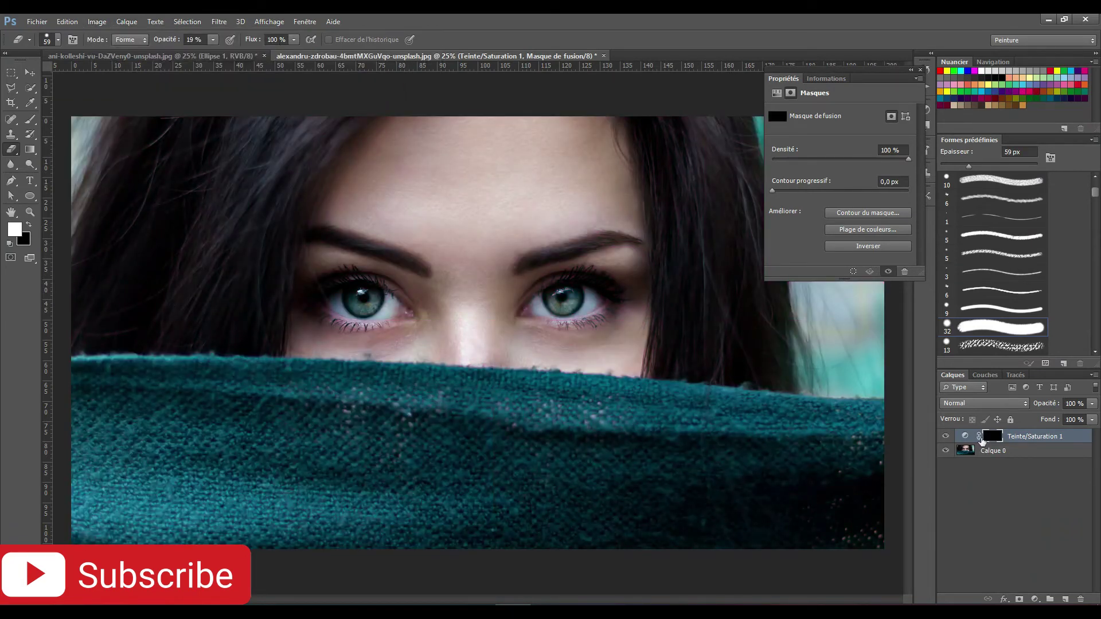
Paint the left-hand iris in white on the Teinte/Saturation 1 mask with the 32 px brush at 100% opacity.
{"action": "left_click", "coordinate": [30, 119]}
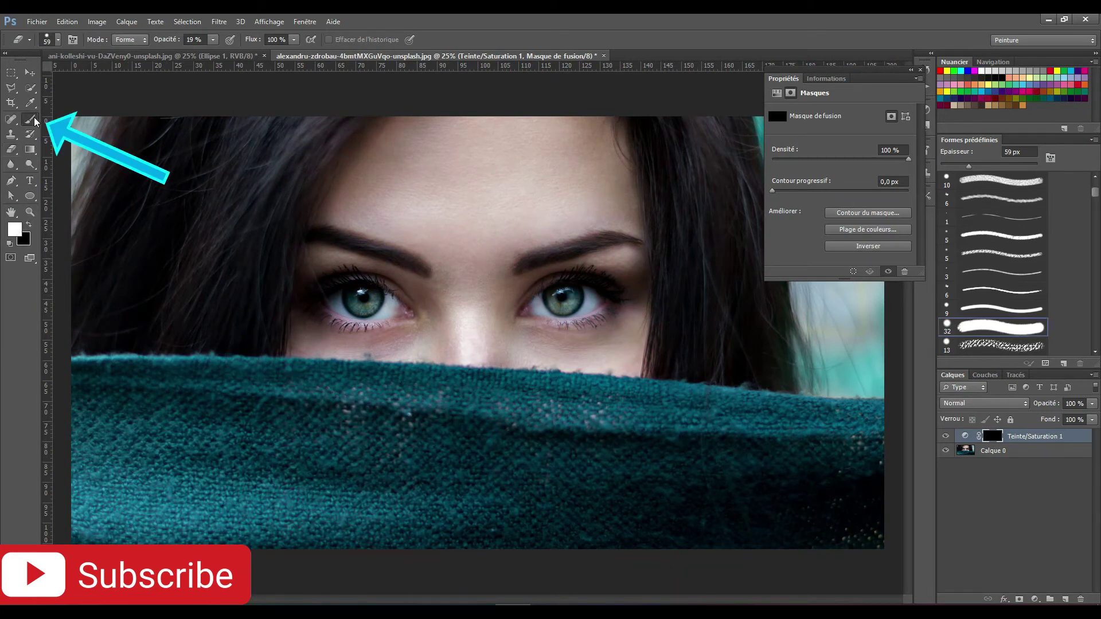
{"action": "left_click", "coordinate": [55, 40]}
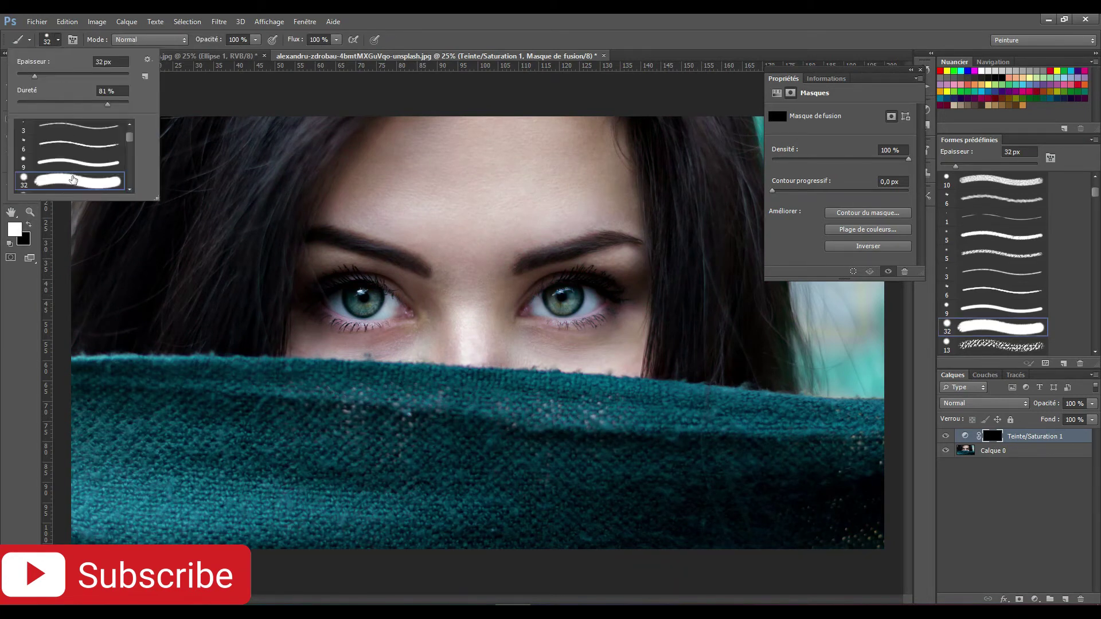
{"action": "left_click", "coordinate": [42, 232]}
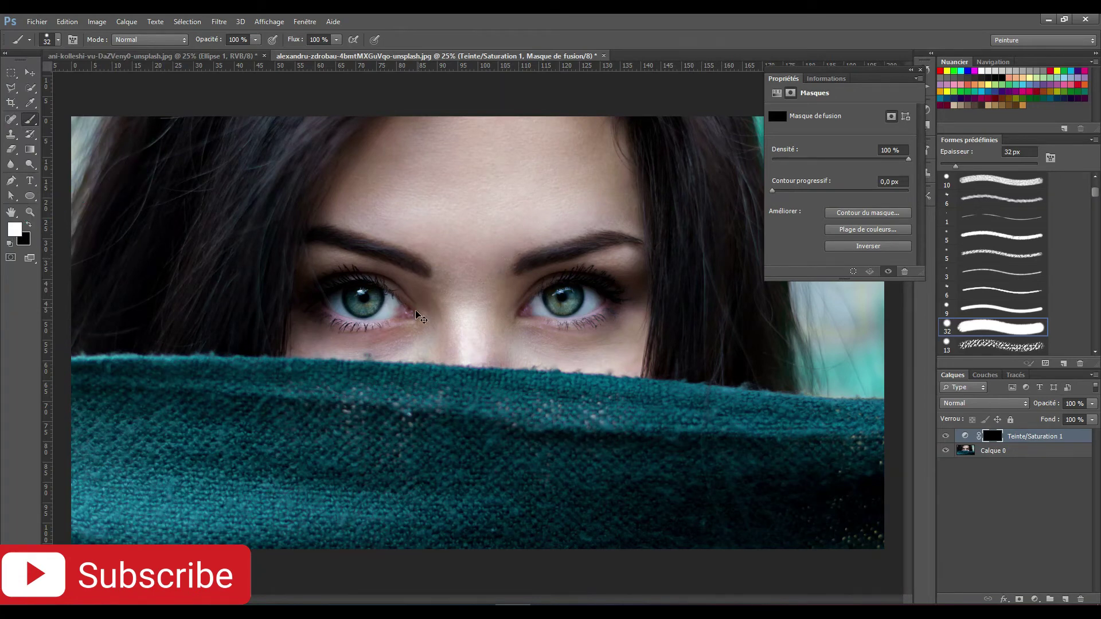
{"action": "left_click", "coordinate": [376, 311], "text": "ctrl"}
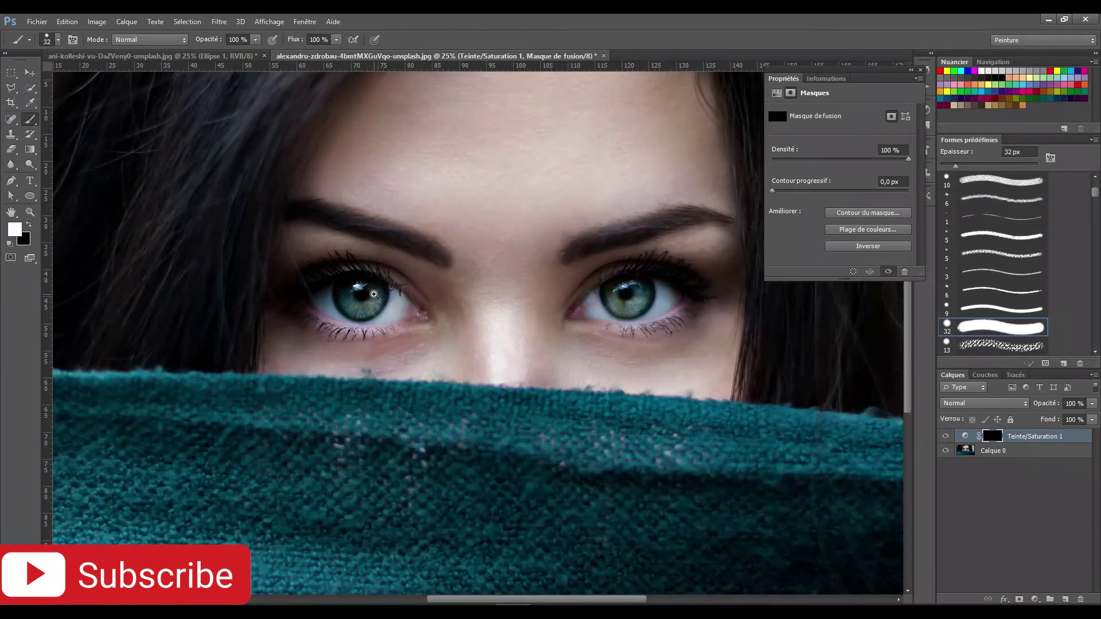
{"action": "left_click", "coordinate": [374, 294], "text": "ctrl"}
{"action": "left_click", "coordinate": [374, 294], "text": "ctrl"}
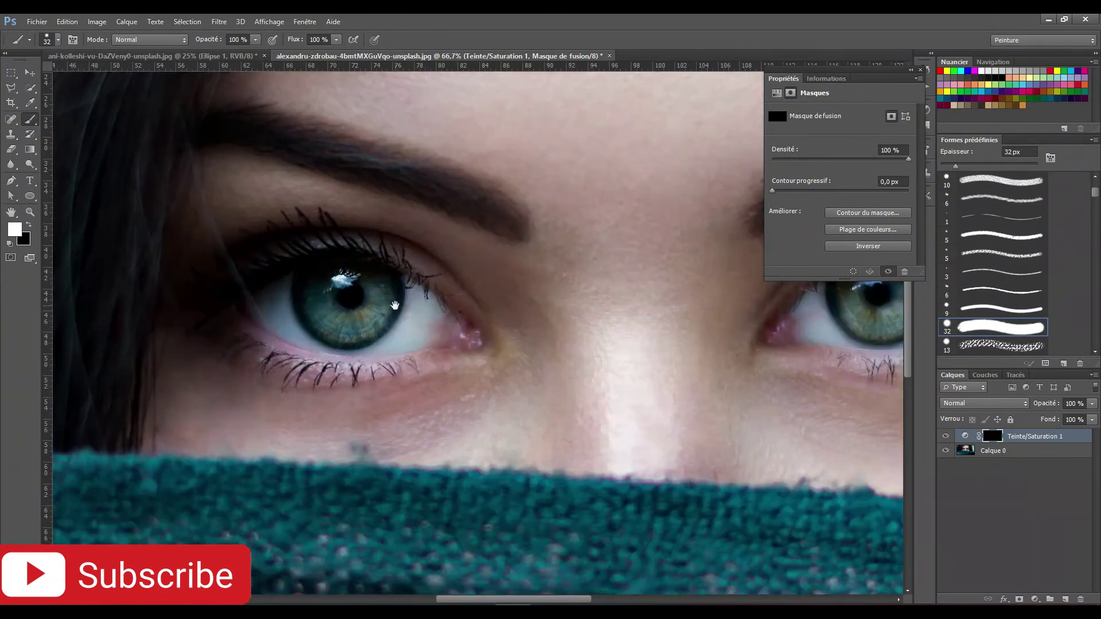
{"action": "left_click_drag", "start_coordinate": [435, 306], "coordinate": [519, 307]}
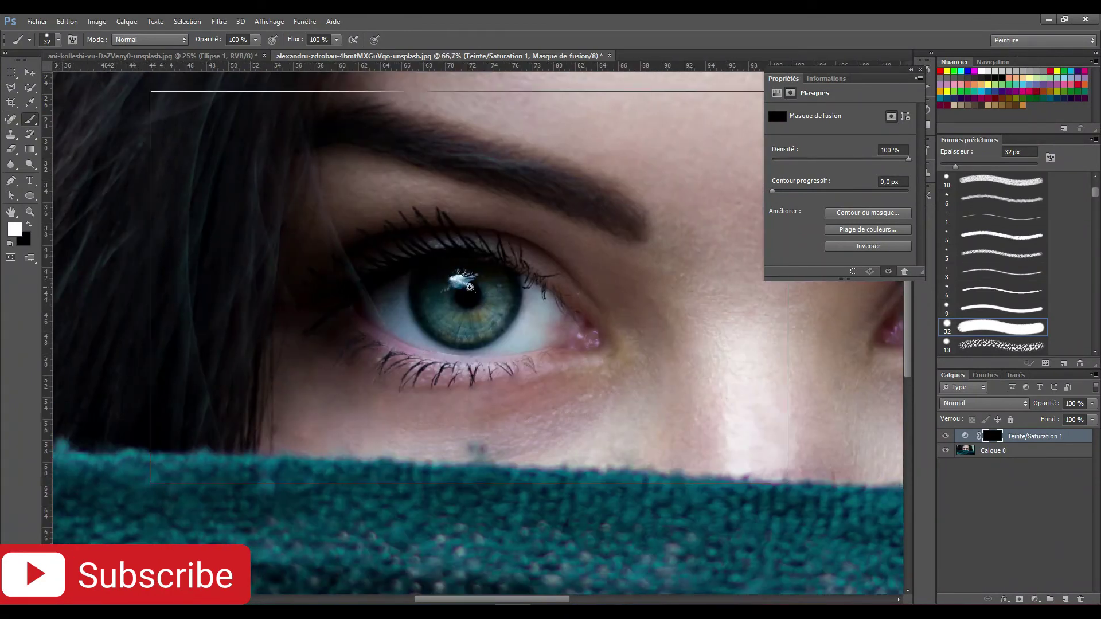
{"action": "scroll", "coordinate": [457, 282], "scroll_direction": "up", "scroll_amount": 1}
{"action": "mouse_move", "coordinate": [406, 272]}
{"action": "left_mouse_down"}
{"action": "mouse_move", "coordinate": [409, 319]}
{"action": "mouse_move", "coordinate": [460, 347]}
{"action": "mouse_move", "coordinate": [402, 334]}
{"action": "mouse_move", "coordinate": [398, 315]}
{"action": "mouse_move", "coordinate": [424, 352]}
{"action": "mouse_move", "coordinate": [473, 362]}
{"action": "mouse_move", "coordinate": [509, 346]}
{"action": "mouse_move", "coordinate": [456, 367]}
{"action": "mouse_move", "coordinate": [421, 353]}
{"action": "mouse_move", "coordinate": [495, 362]}
{"action": "mouse_move", "coordinate": [537, 302]}
{"action": "mouse_move", "coordinate": [525, 337]}
{"action": "mouse_move", "coordinate": [480, 364]}
{"action": "mouse_move", "coordinate": [505, 344]}
{"action": "left_mouse_up"}
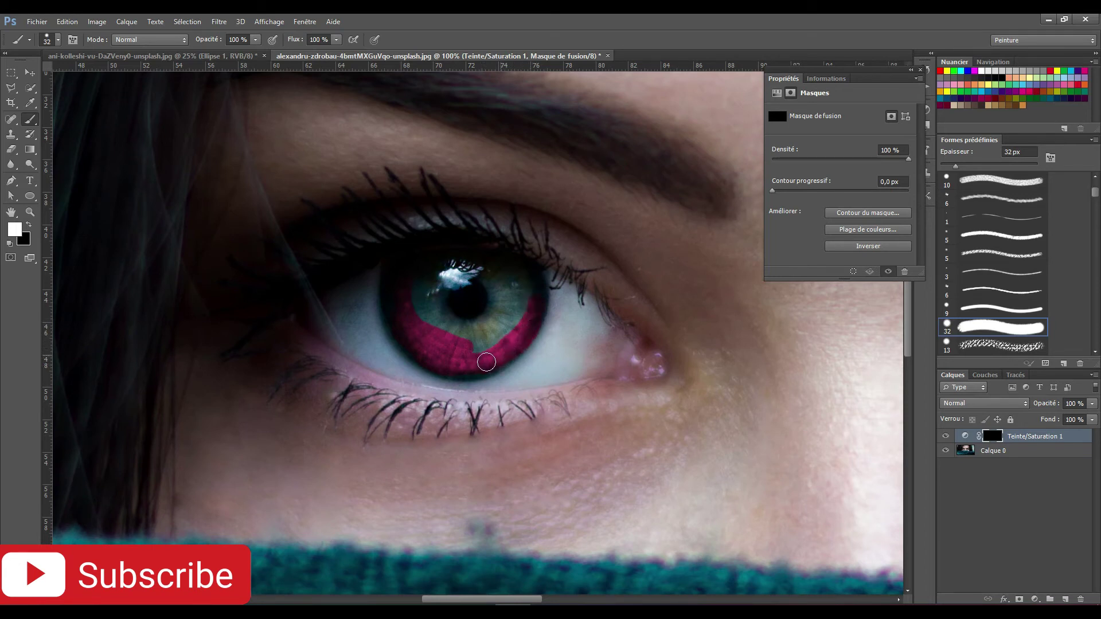
{"action": "mouse_move", "coordinate": [518, 285]}
{"action": "left_mouse_down"}
{"action": "mouse_move", "coordinate": [523, 314]}
{"action": "mouse_move", "coordinate": [509, 280]}
{"action": "mouse_move", "coordinate": [508, 324]}
{"action": "mouse_move", "coordinate": [485, 344]}
{"action": "mouse_move", "coordinate": [514, 318]}
{"action": "mouse_move", "coordinate": [515, 273]}
{"action": "mouse_move", "coordinate": [519, 296]}
{"action": "mouse_move", "coordinate": [466, 347]}
{"action": "left_mouse_up"}
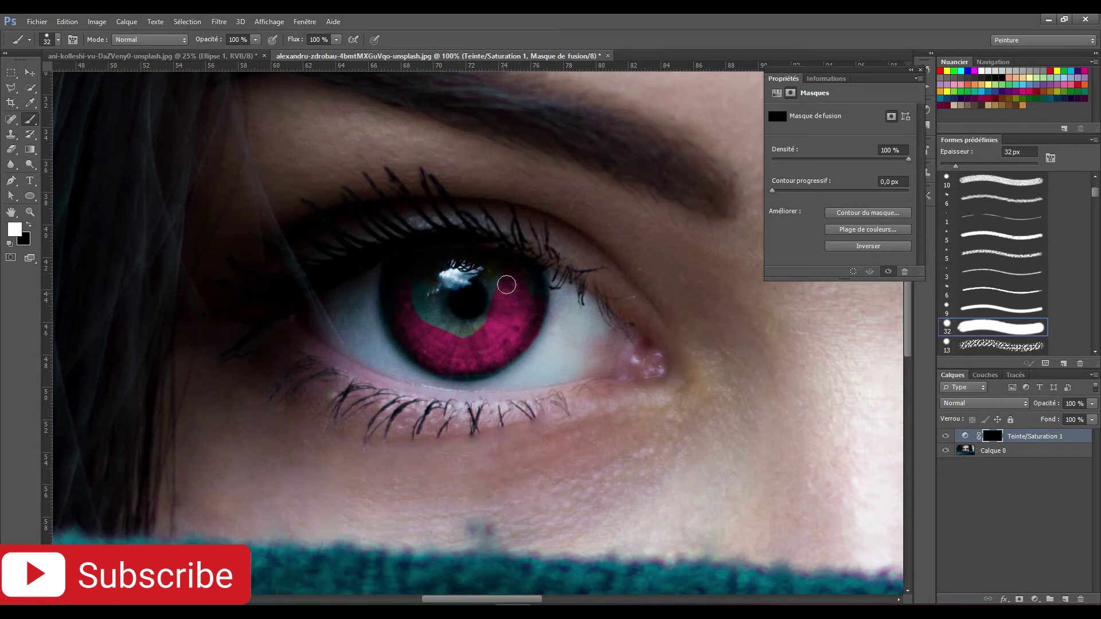
{"action": "mouse_move", "coordinate": [485, 325]}
{"action": "left_mouse_down"}
{"action": "mouse_move", "coordinate": [445, 335]}
{"action": "mouse_move", "coordinate": [470, 333]}
{"action": "mouse_move", "coordinate": [481, 269]}
{"action": "mouse_move", "coordinate": [494, 312]}
{"action": "mouse_move", "coordinate": [465, 329]}
{"action": "mouse_move", "coordinate": [427, 309]}
{"action": "mouse_move", "coordinate": [413, 284]}
{"action": "left_mouse_up"}
{"action": "mouse_move", "coordinate": [446, 328]}
{"action": "left_mouse_down"}
{"action": "mouse_move", "coordinate": [429, 288]}
{"action": "mouse_move", "coordinate": [458, 327]}
{"action": "mouse_move", "coordinate": [434, 289]}
{"action": "left_mouse_up"}
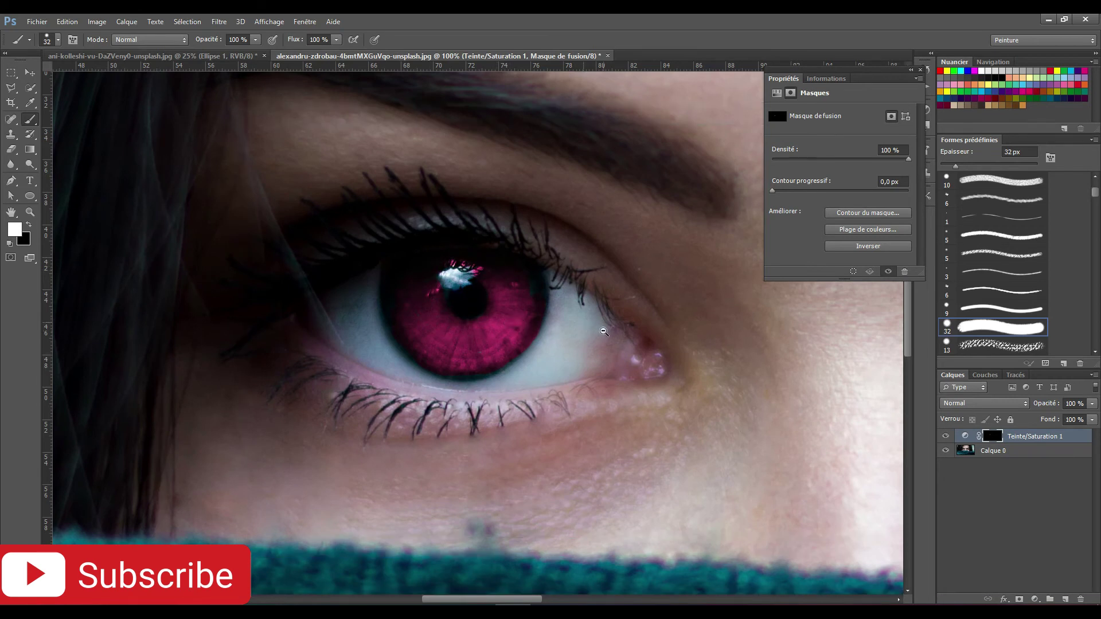
Paint the right-hand iris in white on the Teinte/Saturation 1 mask with the same 32 px brush.
{"action": "scroll", "coordinate": [580, 342], "scroll_direction": "down", "scroll_amount": 1}
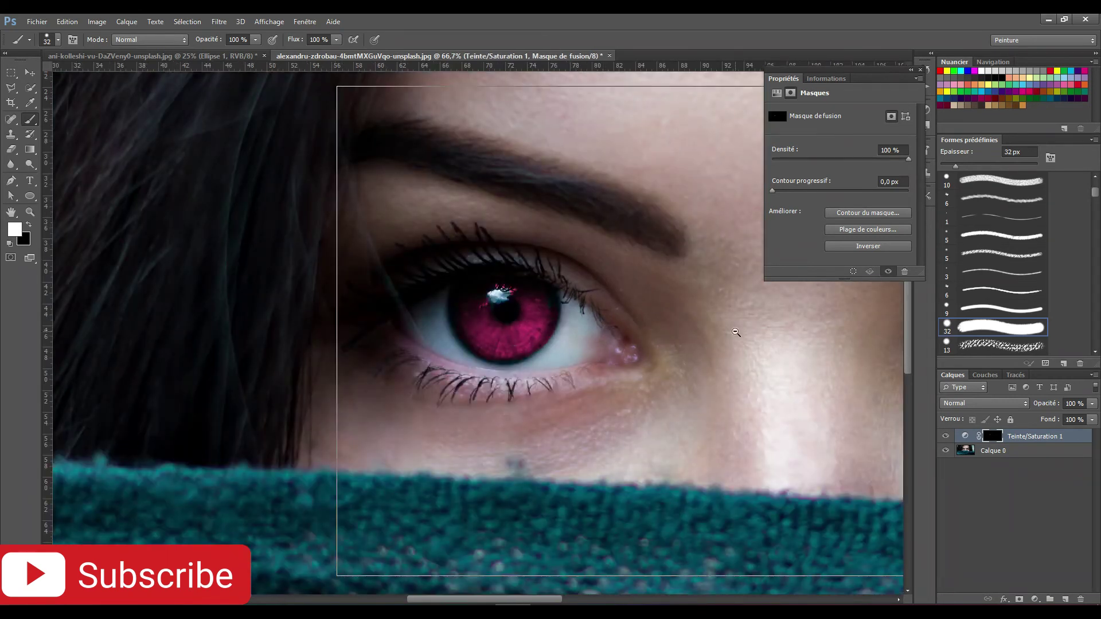
{"action": "scroll", "coordinate": [771, 352], "scroll_direction": "down", "scroll_amount": 1}
{"action": "left_click_drag", "start_coordinate": [803, 335], "coordinate": [407, 317]}
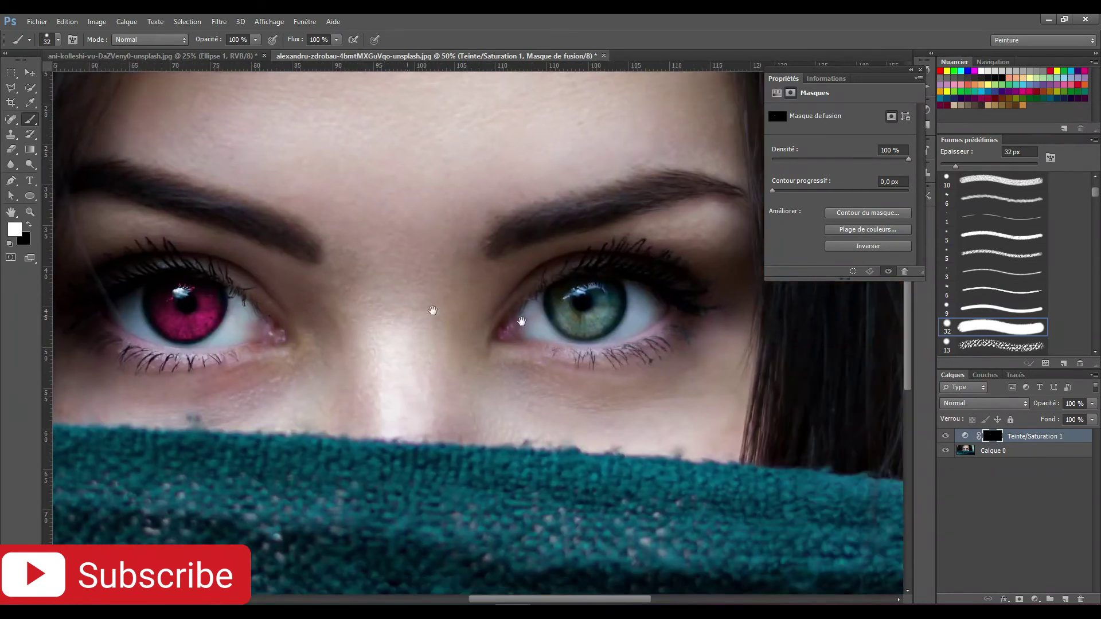
{"action": "scroll", "coordinate": [590, 315], "scroll_direction": "up", "scroll_amount": 1}
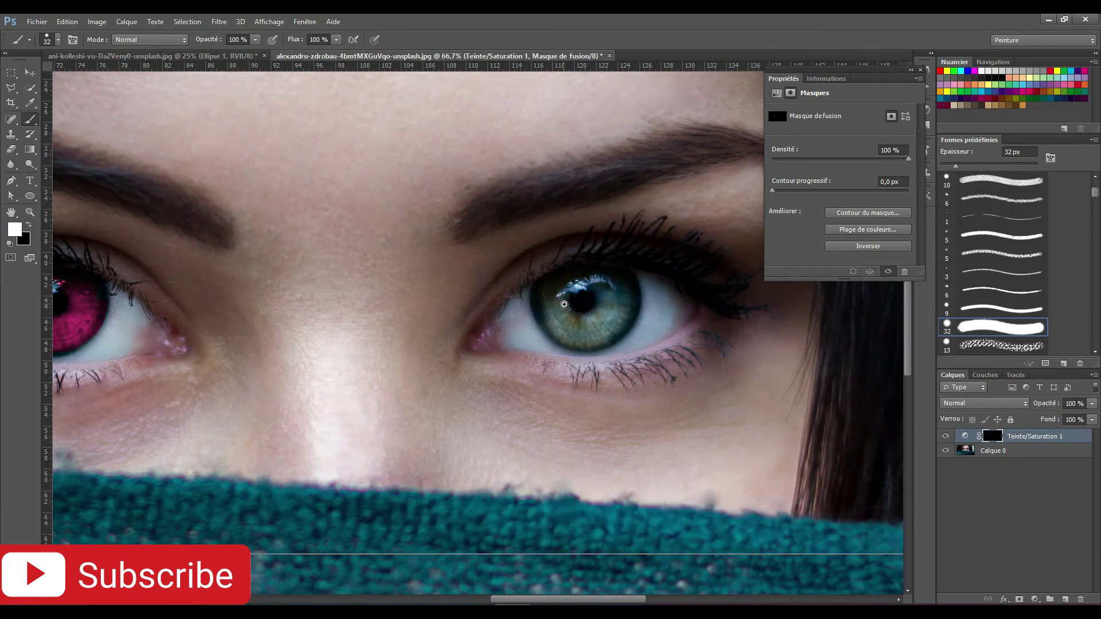
{"action": "scroll", "coordinate": [550, 286], "scroll_direction": "up", "scroll_amount": 1}
{"action": "mouse_move", "coordinate": [542, 292]}
{"action": "left_mouse_down"}
{"action": "mouse_move", "coordinate": [569, 332]}
{"action": "mouse_move", "coordinate": [542, 294]}
{"action": "mouse_move", "coordinate": [539, 328]}
{"action": "mouse_move", "coordinate": [555, 349]}
{"action": "mouse_move", "coordinate": [649, 274]}
{"action": "mouse_move", "coordinate": [646, 349]}
{"action": "mouse_move", "coordinate": [647, 328]}
{"action": "mouse_move", "coordinate": [601, 365]}
{"action": "mouse_move", "coordinate": [550, 352]}
{"action": "mouse_move", "coordinate": [623, 378]}
{"action": "mouse_move", "coordinate": [631, 356]}
{"action": "mouse_move", "coordinate": [591, 364]}
{"action": "mouse_move", "coordinate": [554, 353]}
{"action": "mouse_move", "coordinate": [536, 331]}
{"action": "mouse_move", "coordinate": [661, 309]}
{"action": "mouse_move", "coordinate": [657, 288]}
{"action": "mouse_move", "coordinate": [636, 349]}
{"action": "mouse_move", "coordinate": [666, 296]}
{"action": "mouse_move", "coordinate": [650, 271]}
{"action": "mouse_move", "coordinate": [626, 340]}
{"action": "mouse_move", "coordinate": [604, 320]}
{"action": "mouse_move", "coordinate": [619, 267]}
{"action": "mouse_move", "coordinate": [633, 280]}
{"action": "mouse_move", "coordinate": [640, 268]}
{"action": "mouse_move", "coordinate": [555, 278]}
{"action": "mouse_move", "coordinate": [601, 326]}
{"action": "left_mouse_up"}
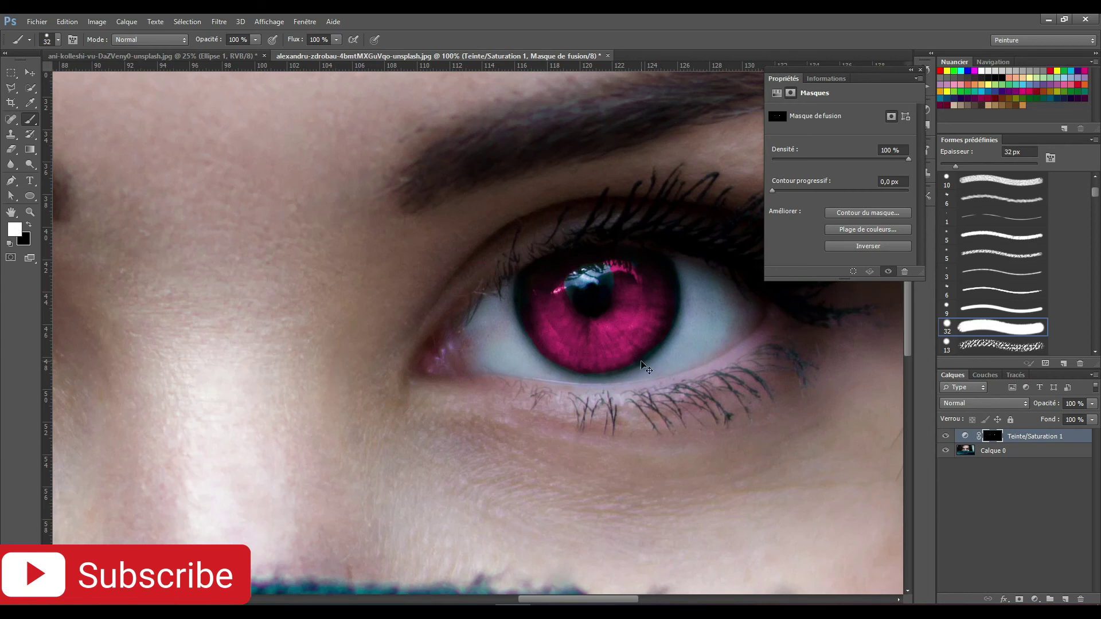
Try a blue hue of 213 on the Teinte/Saturation 1 adjustment and settle on 15 for orange irises.
{"action": "left_click", "coordinate": [395, 299], "text": "alt"}
{"action": "scroll", "coordinate": [393, 296], "scroll_direction": "down", "scroll_amount": 2}
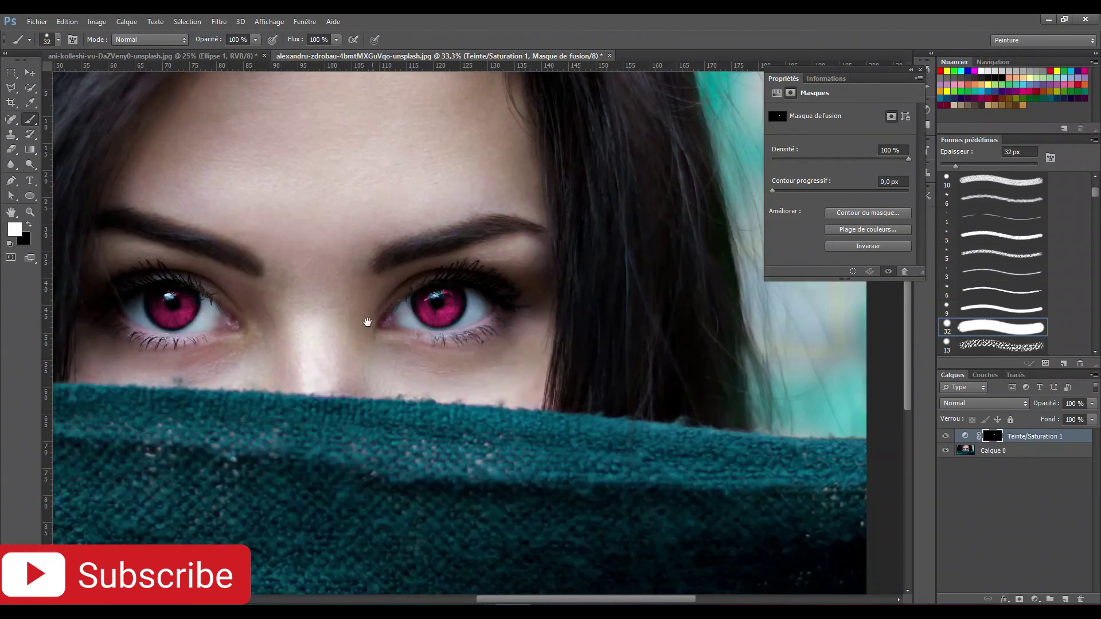
{"action": "left_click_drag", "start_coordinate": [368, 322], "coordinate": [493, 342]}
{"action": "left_click", "coordinate": [966, 437]}
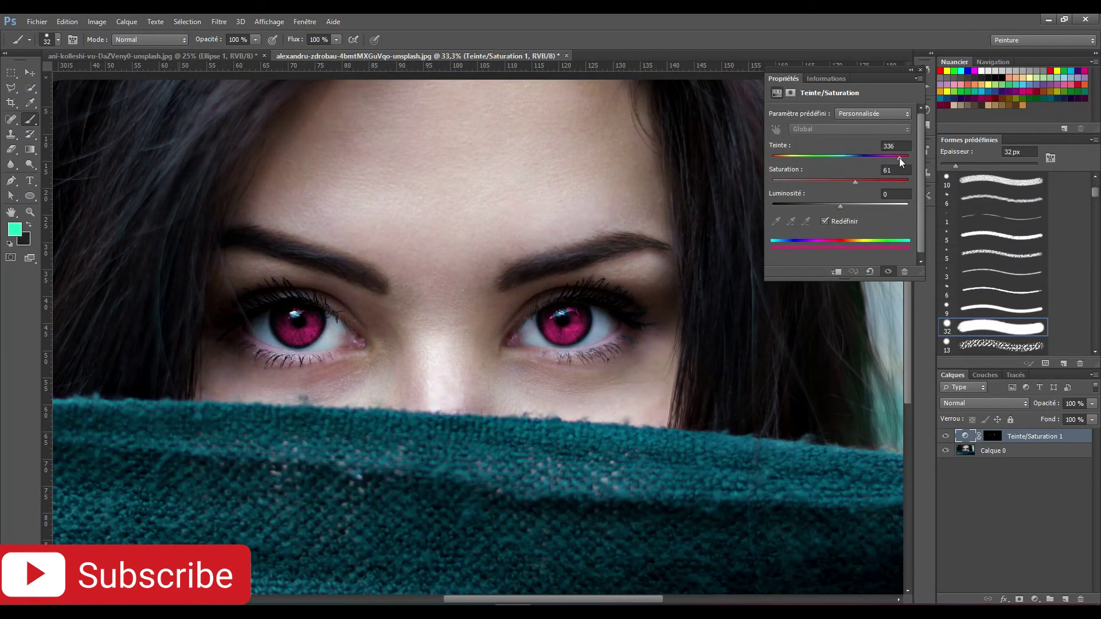
{"action": "left_click_drag", "start_coordinate": [899, 157], "coordinate": [852, 164]}
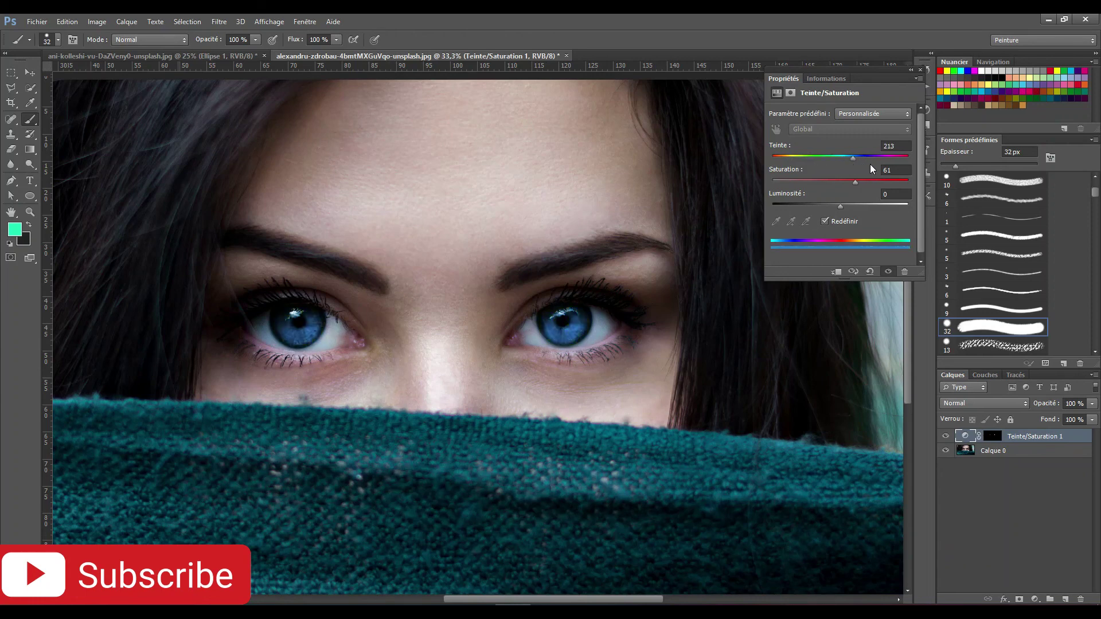
{"action": "left_click_drag", "start_coordinate": [858, 159], "coordinate": [779, 164]}
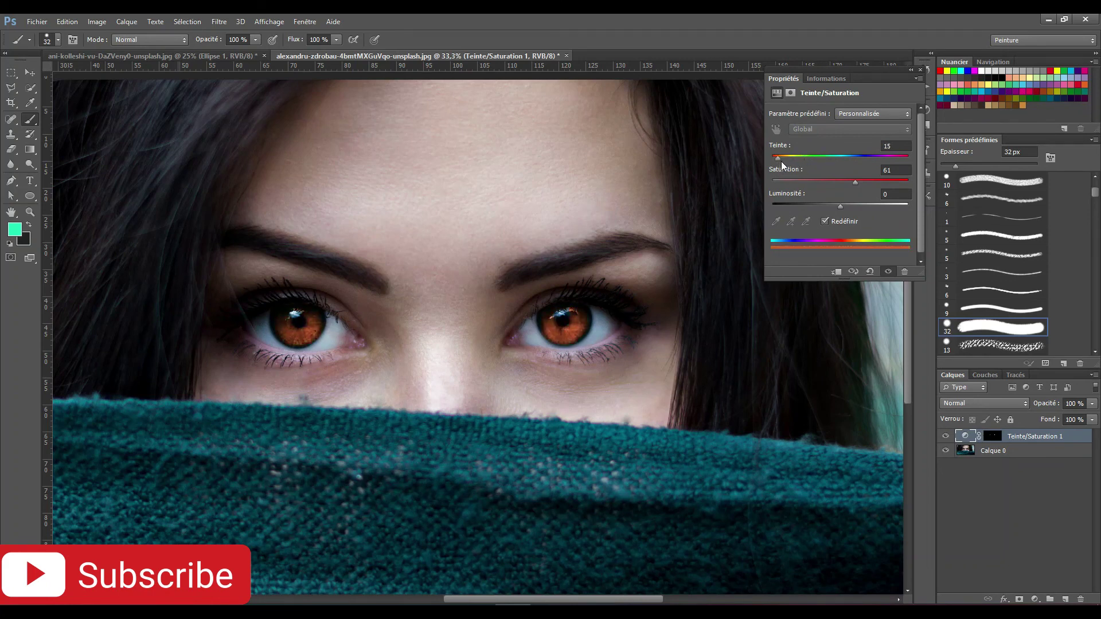